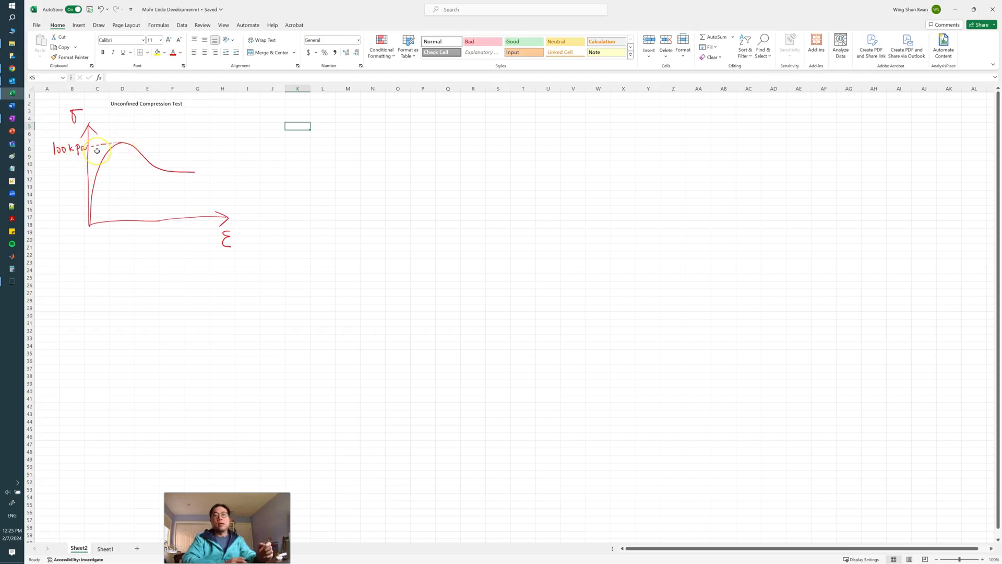
# Step: Enter a Sigma_3 header in D24 with kPa units beneath and value 0
pyautogui.click(115, 272)
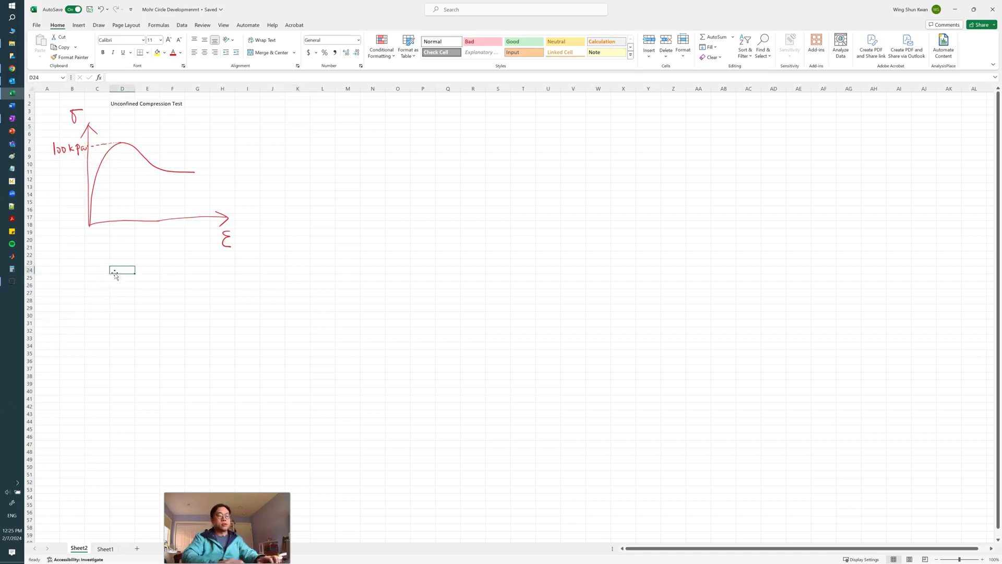
pyautogui.write('Sig')
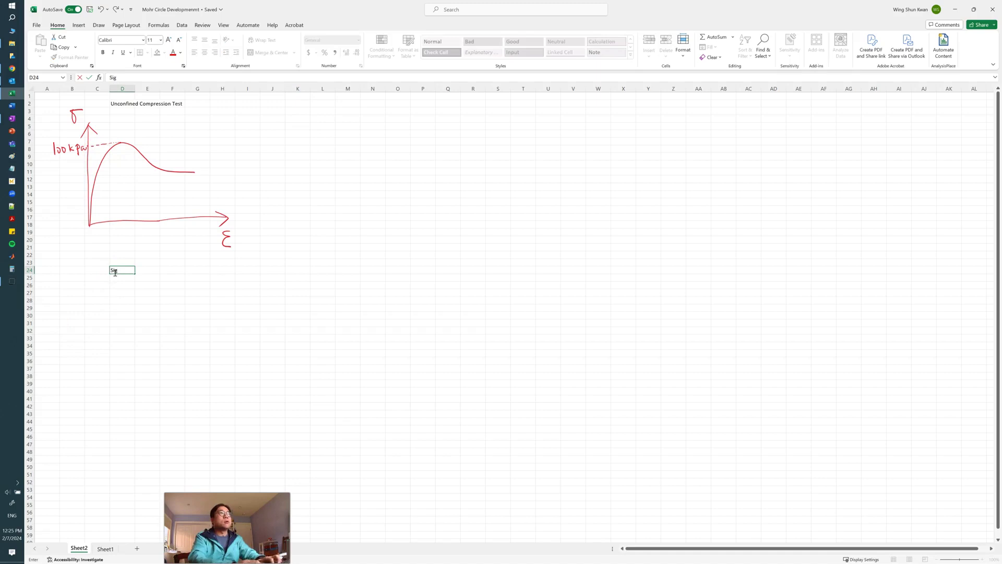
pyautogui.write('ma_')
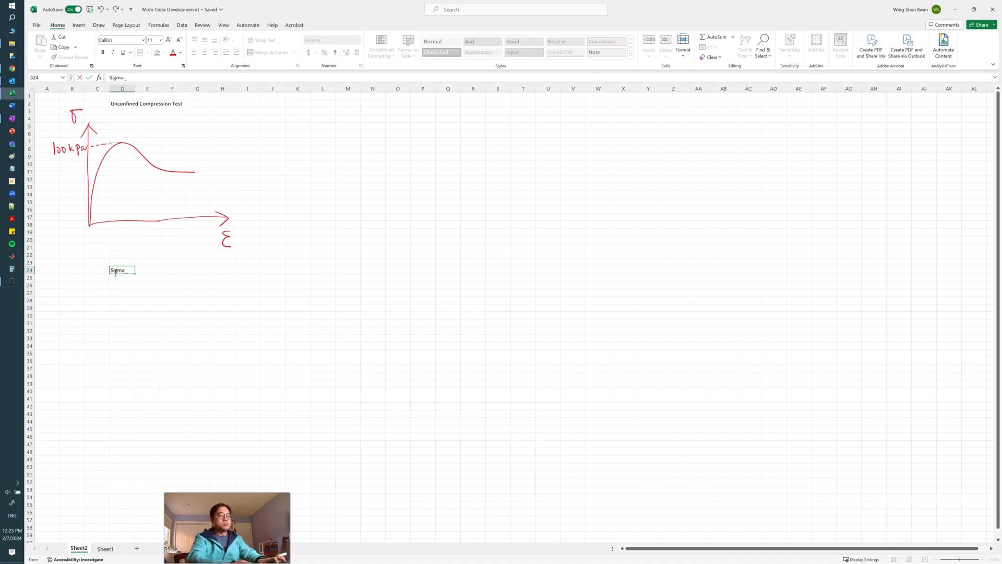
pyautogui.write('3')
pyautogui.press('Return')
pyautogui.write('kPa')
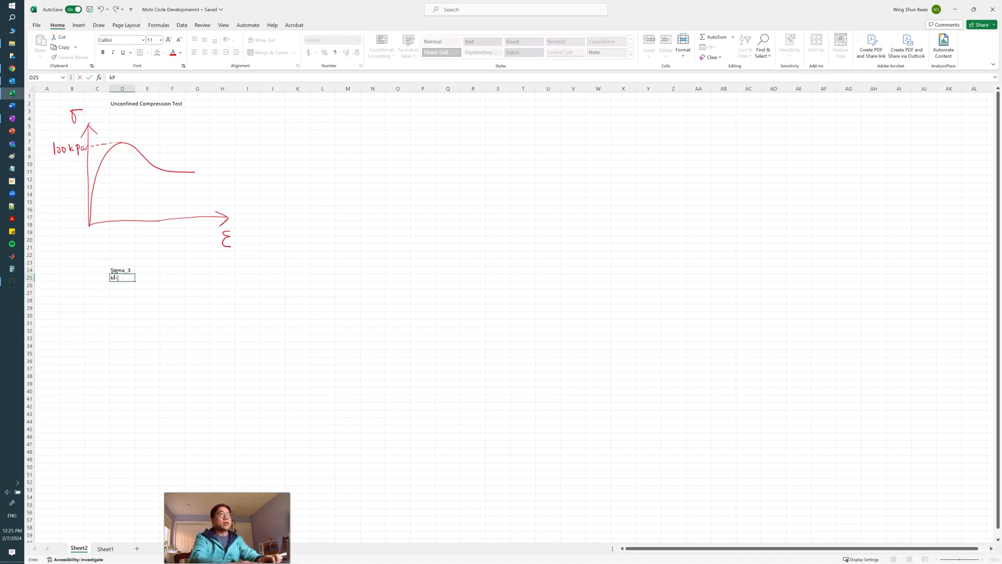
pyautogui.press('Return')
pyautogui.write('0')
pyautogui.press('Right')
# Step: Enter a Sigma_1 header in E24 with kPa units beneath and value 100
pyautogui.press('Up')
pyautogui.press('Up')
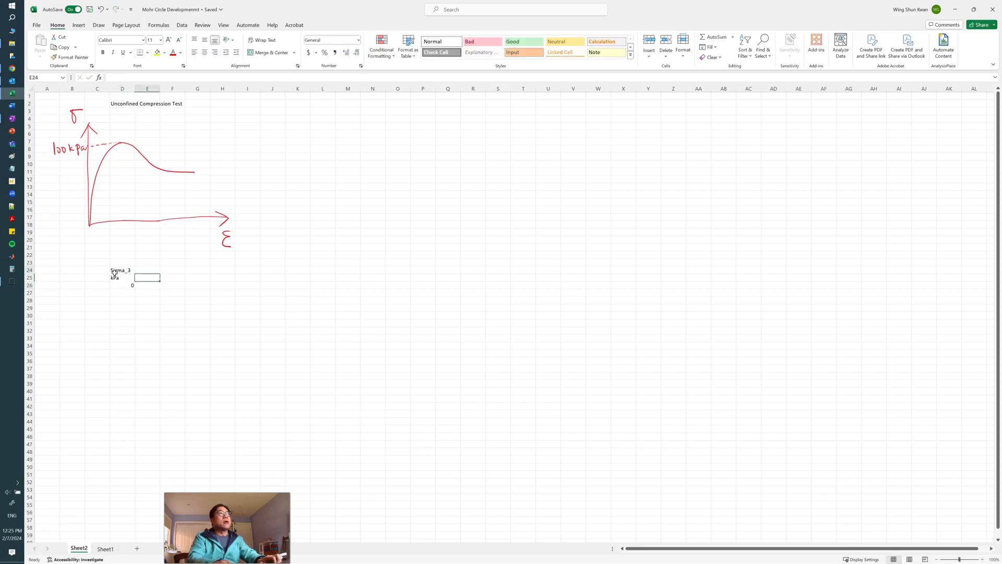
pyautogui.write('Sigm')
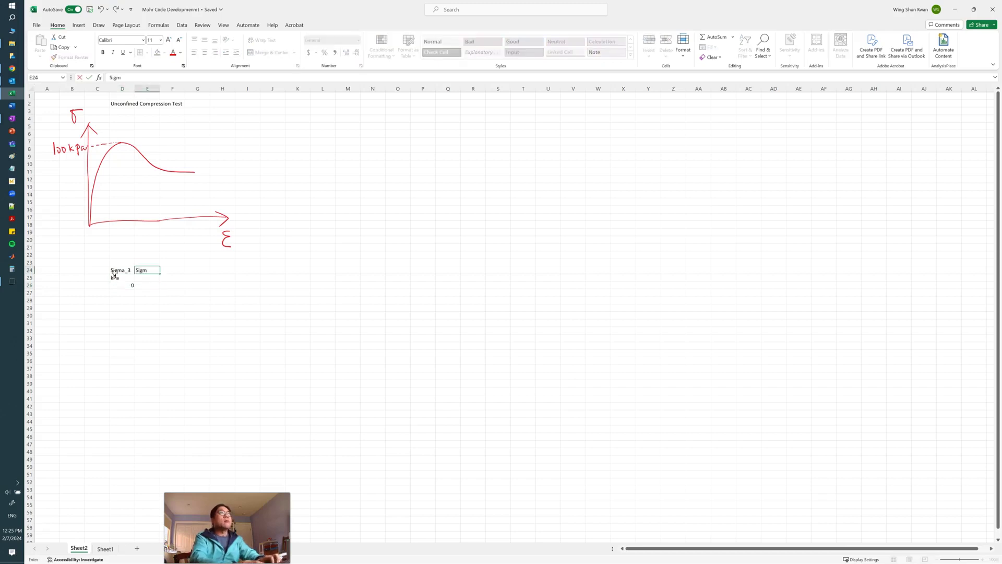
pyautogui.write('a_1')
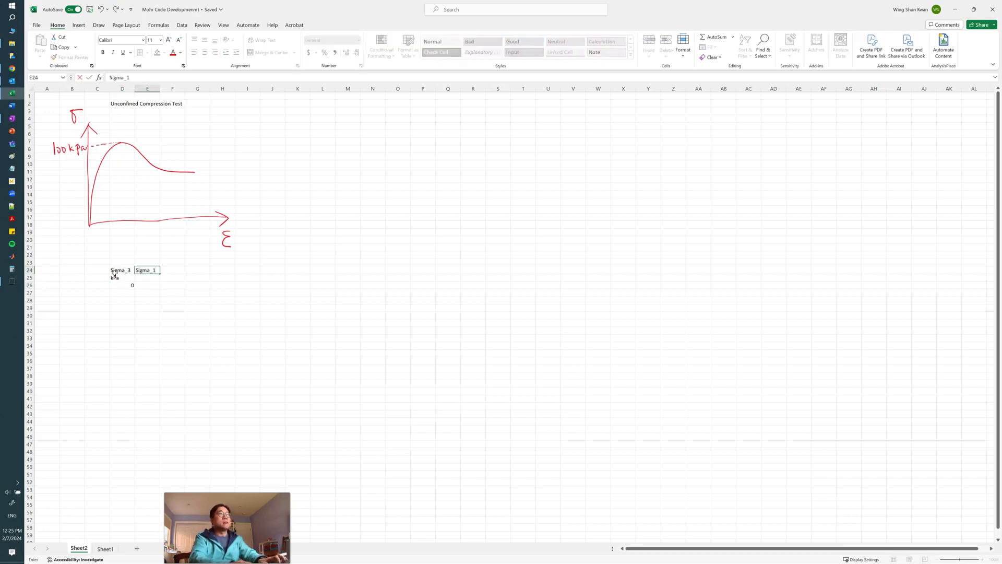
pyautogui.press('Return')
pyautogui.write('kPa')
pyautogui.press('Return')
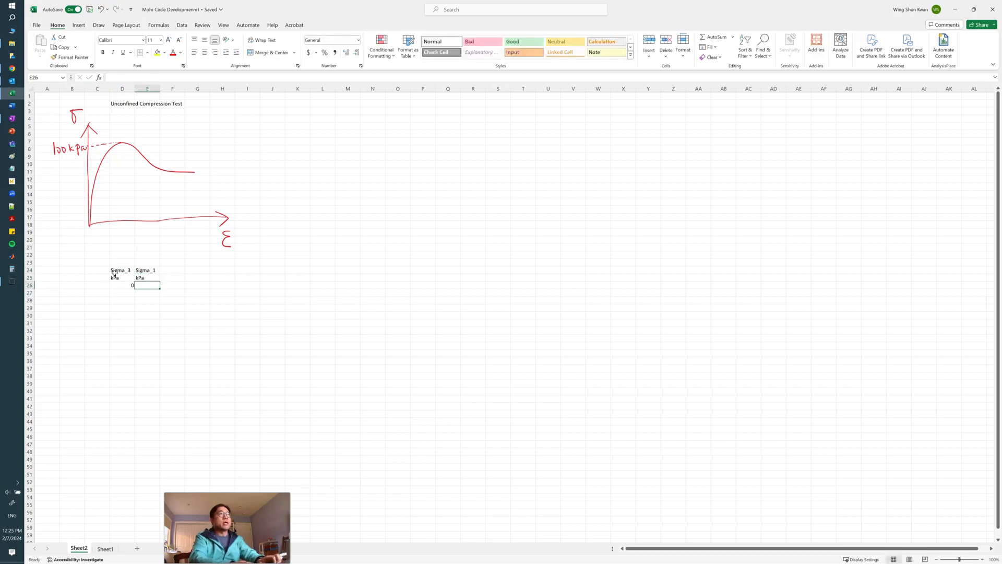
pyautogui.write('100')
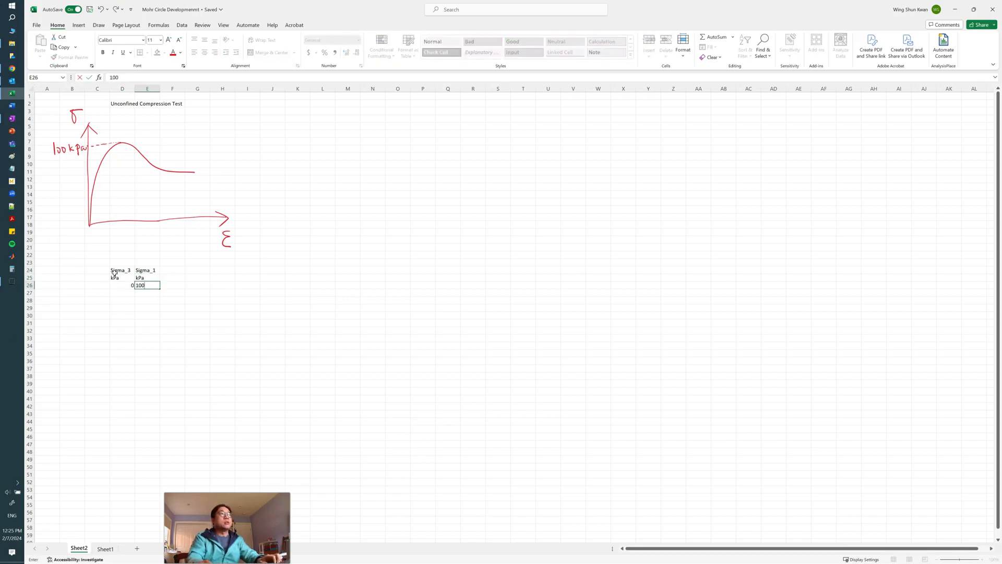
pyautogui.press('Return')
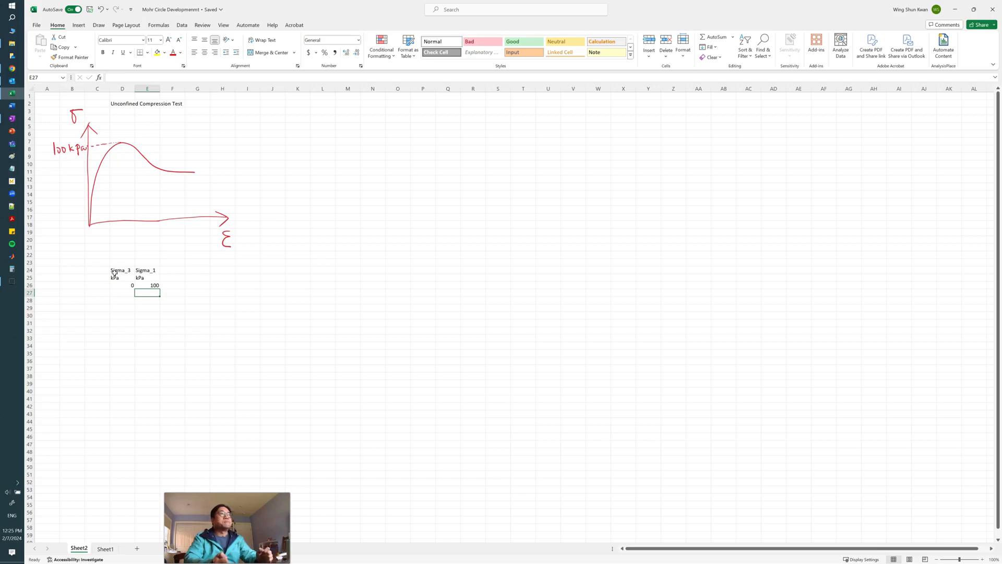
pyautogui.click(13, 118)
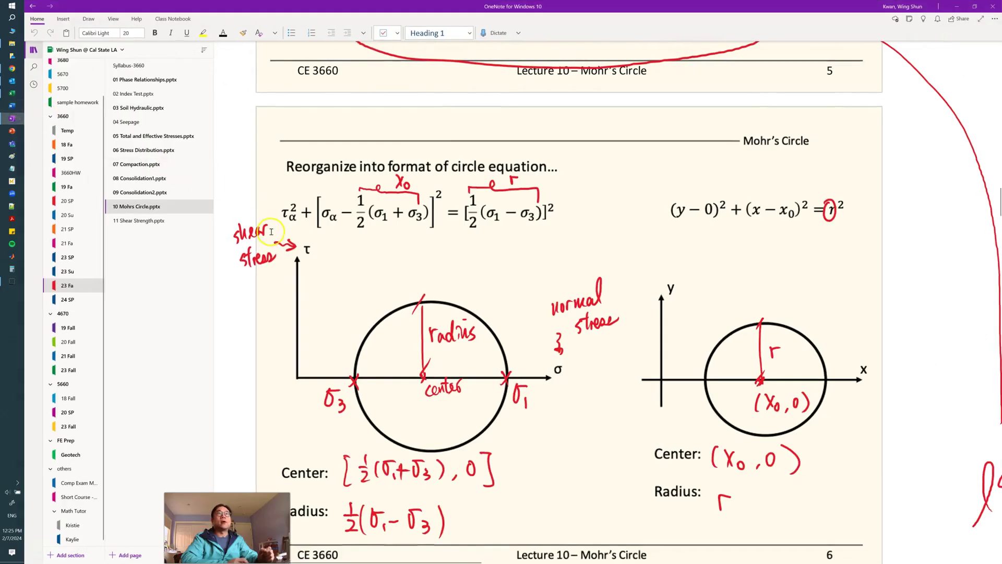
pyautogui.scroll(10, 273, 233)
pyautogui.scroll(6, 273, 234)
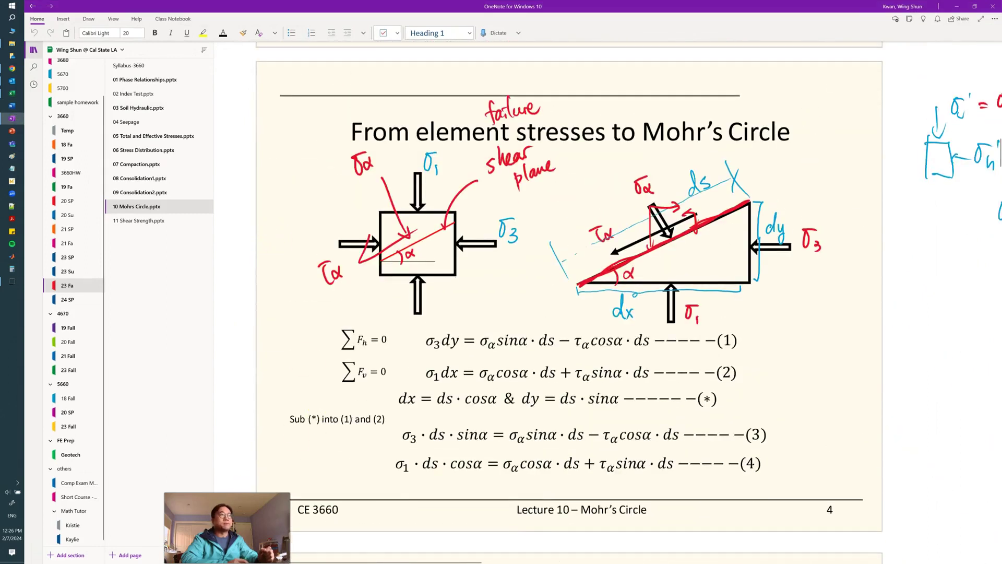
pyautogui.moveTo(227, 522); pyautogui.dragTo(110, 517)
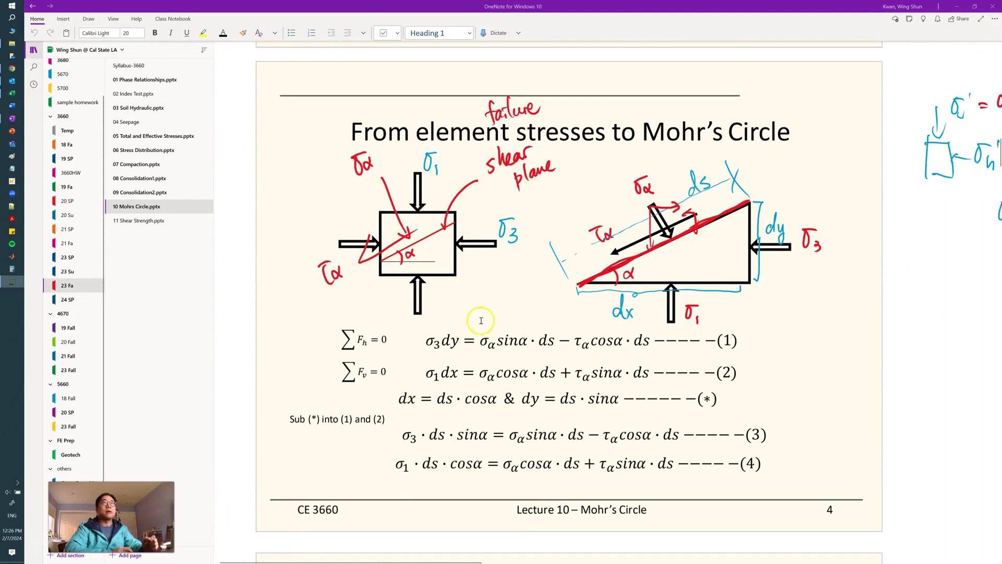
pyautogui.scroll(3, 476, 313)
pyautogui.scroll(-3, 476, 313)
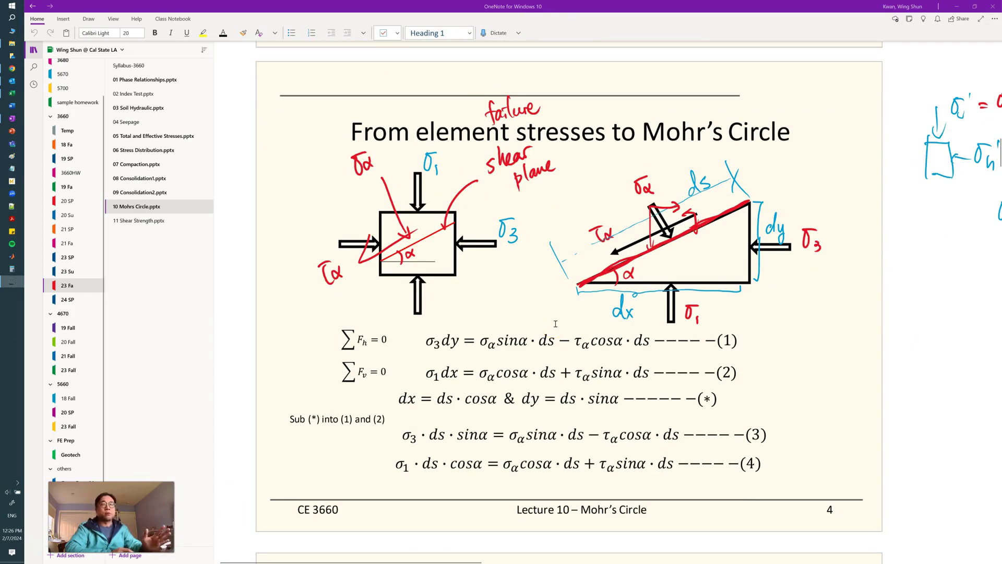
pyautogui.scroll(-2, 556, 323)
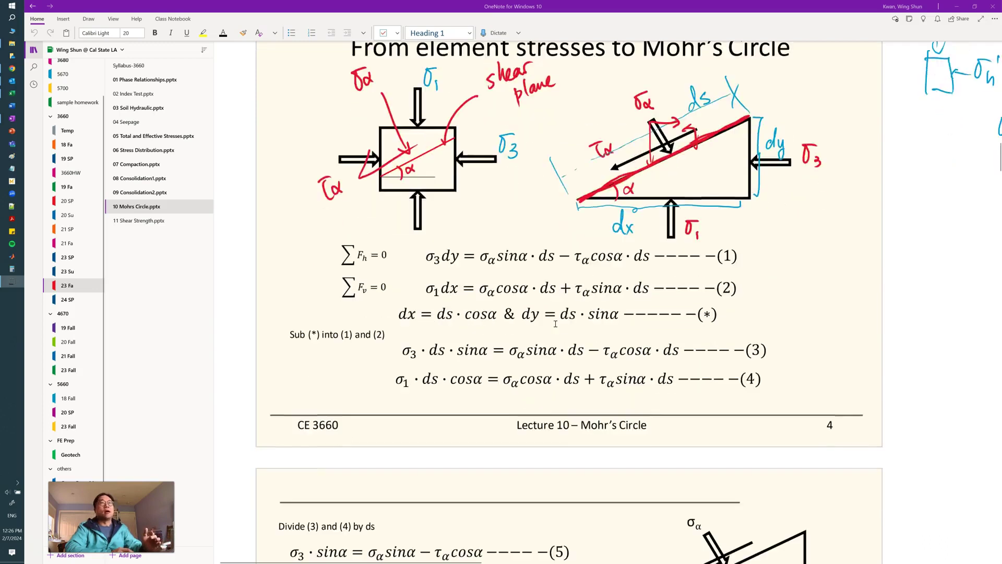
pyautogui.scroll(-7, 556, 324)
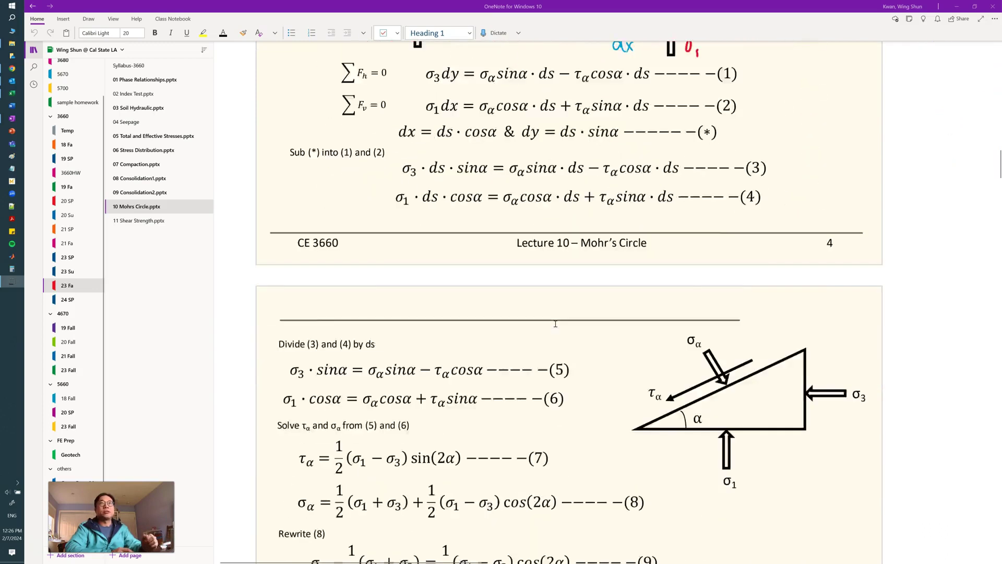
pyautogui.scroll(-3, 555, 324)
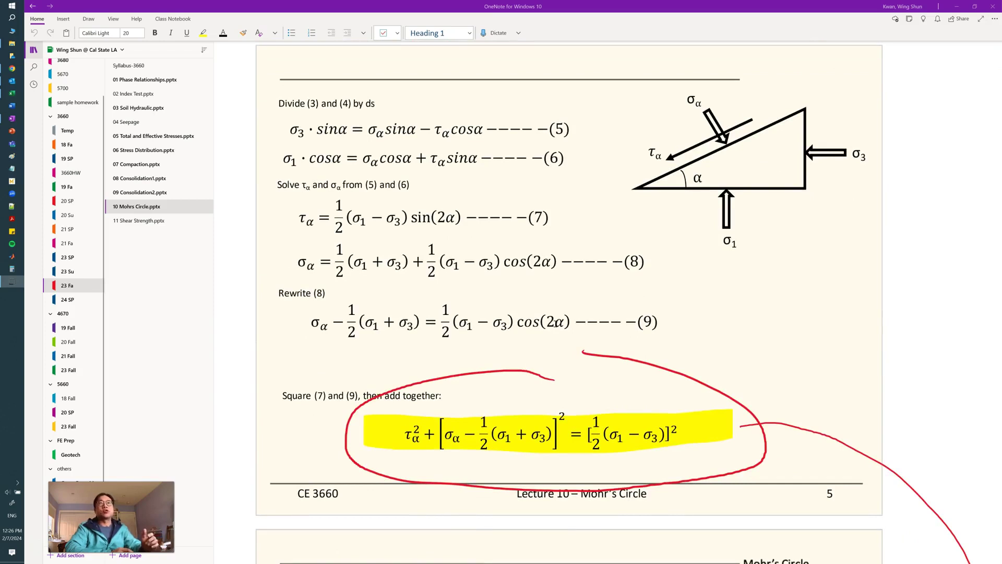
pyautogui.scroll(-8, 556, 323)
pyautogui.scroll(-3, 556, 324)
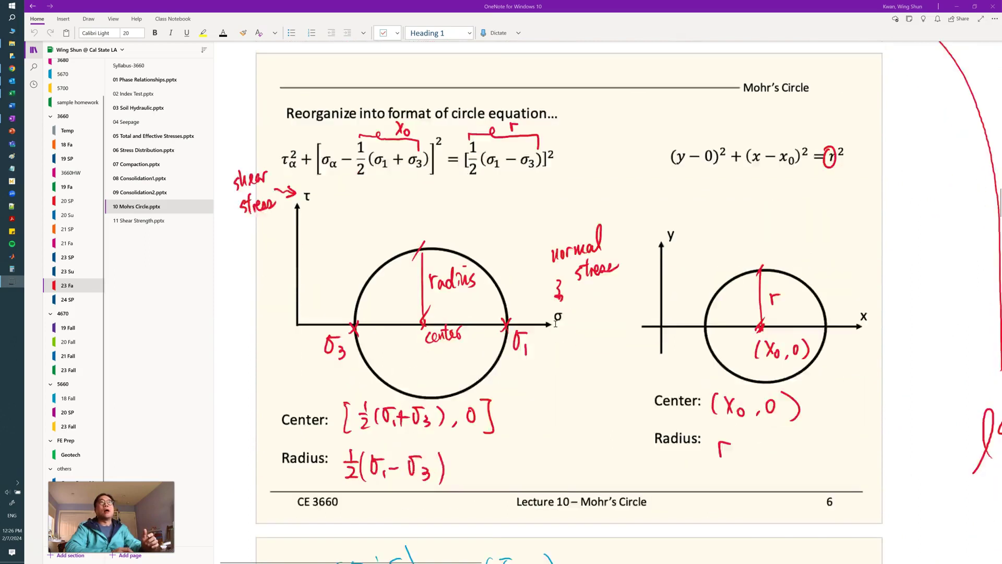
pyautogui.scroll(1, 555, 324)
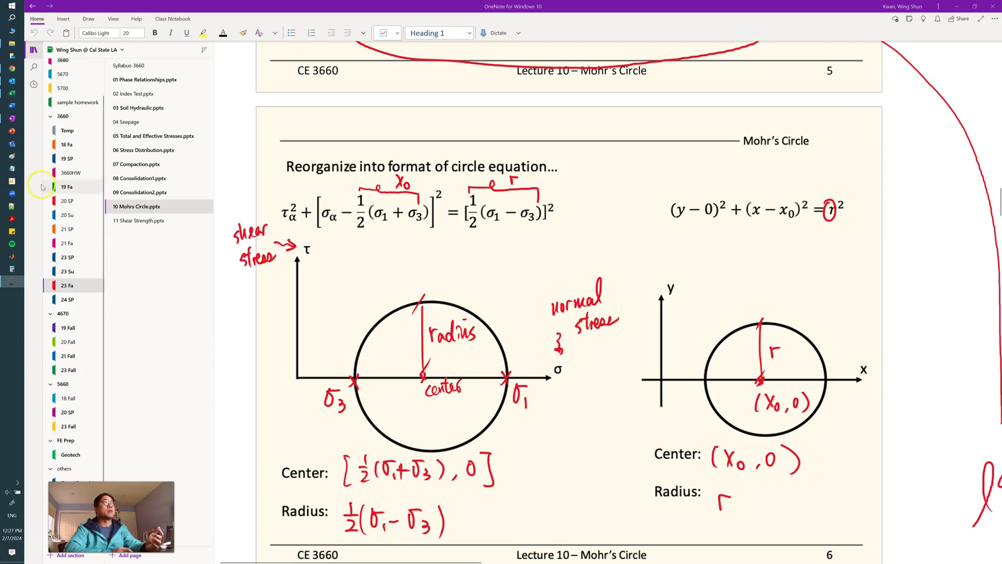
# Step: Back in the workbook, label D30:F30 Center-X, Center-Y and Radius
pyautogui.click(9, 95)
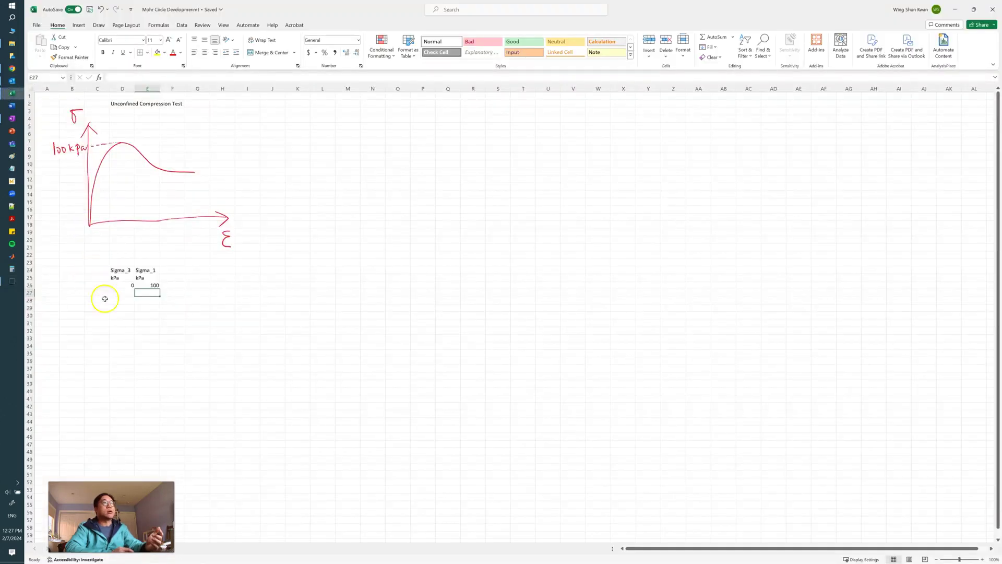
pyautogui.click(118, 314)
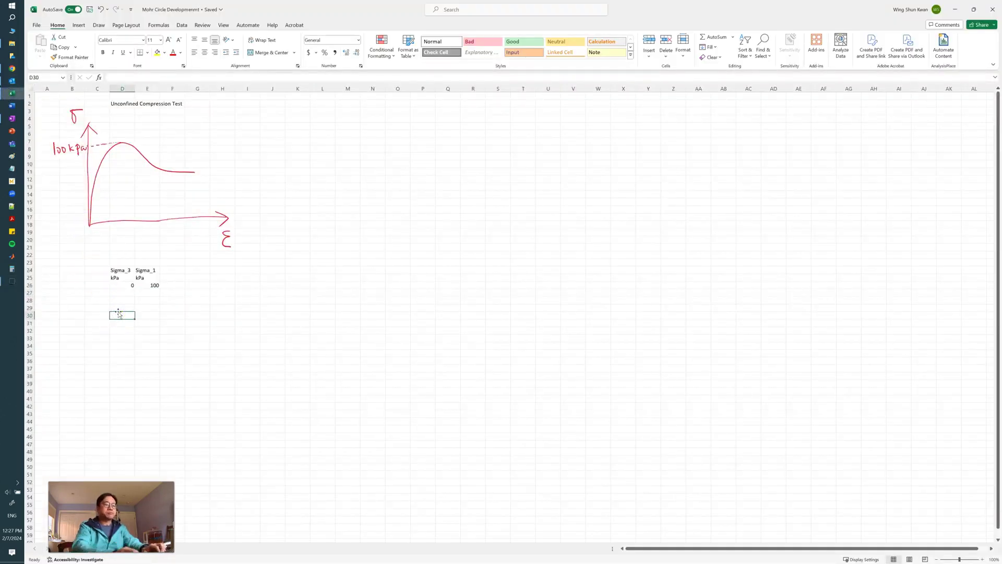
pyautogui.write('Center-X')
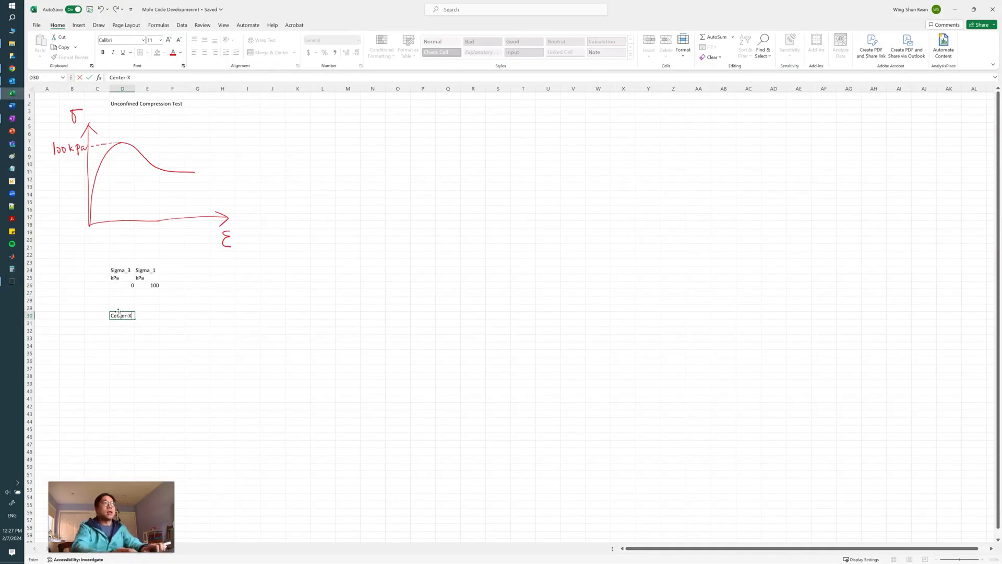
pyautogui.press('Tab')
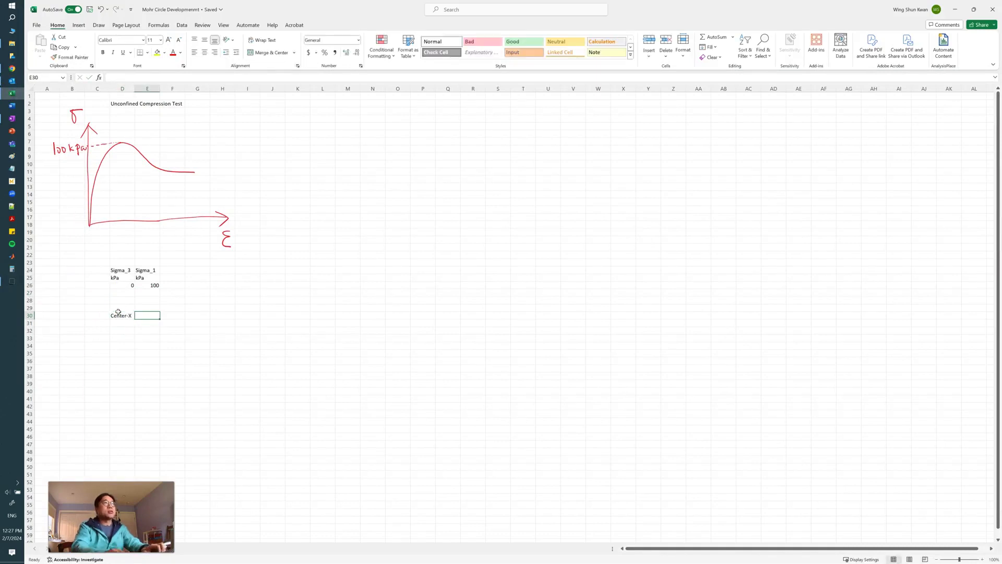
pyautogui.write('Center-Y')
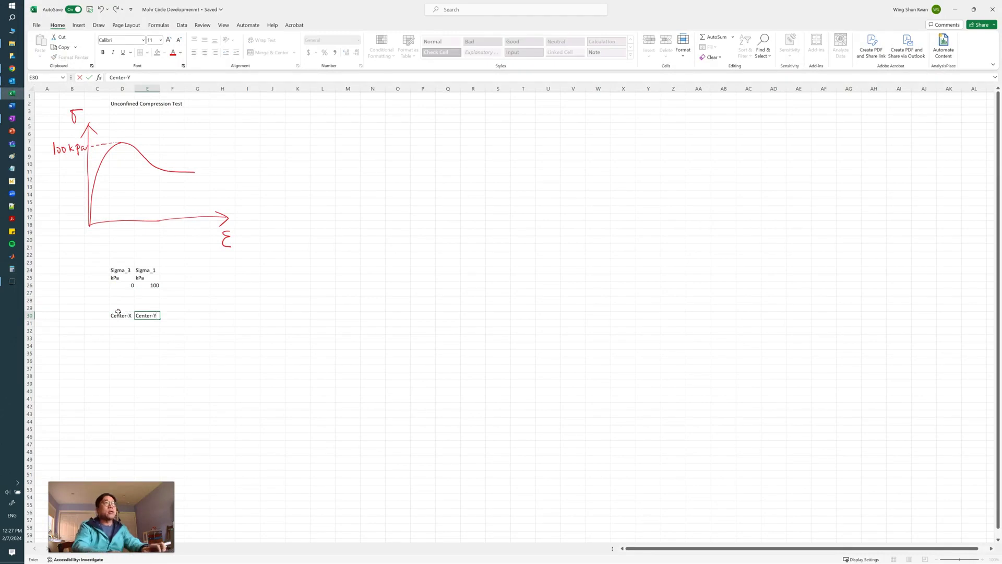
pyautogui.press('Tab')
pyautogui.write('R')
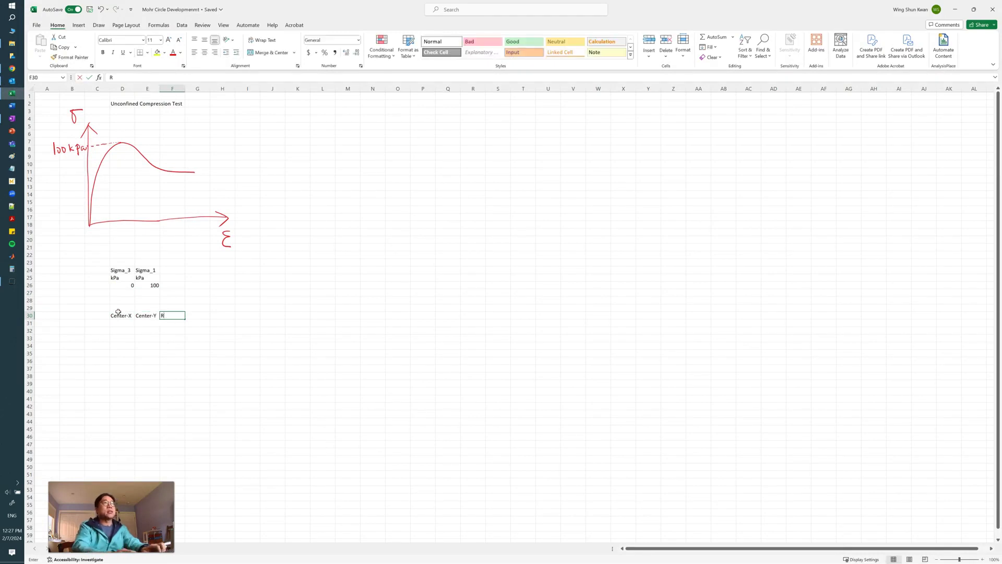
pyautogui.write('adius')
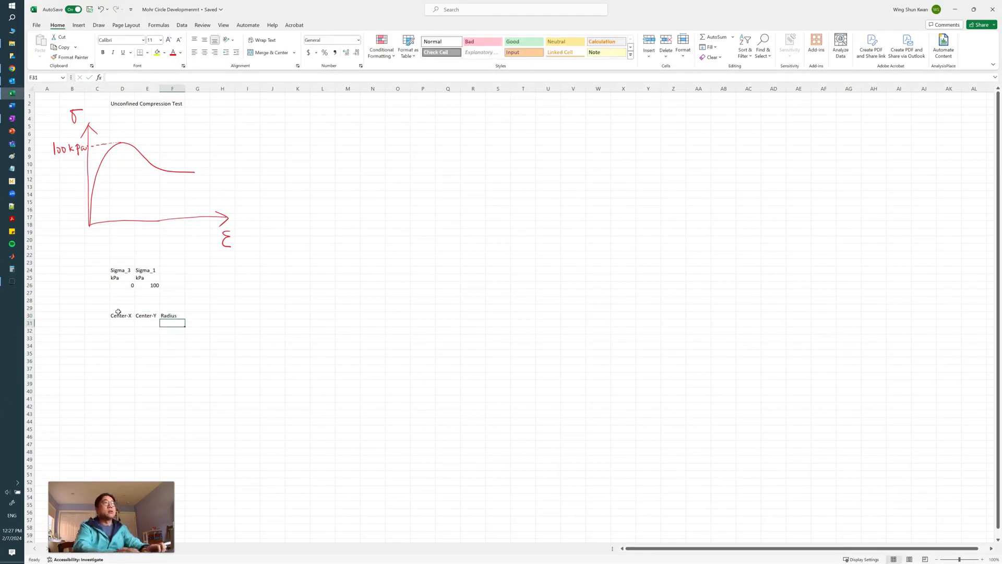
pyautogui.press('Return')
pyautogui.press('Left')
# Step: Compute Center-X as =0.5*(D26+E26), giving 50, and set Center-Y to 0
pyautogui.write('=')
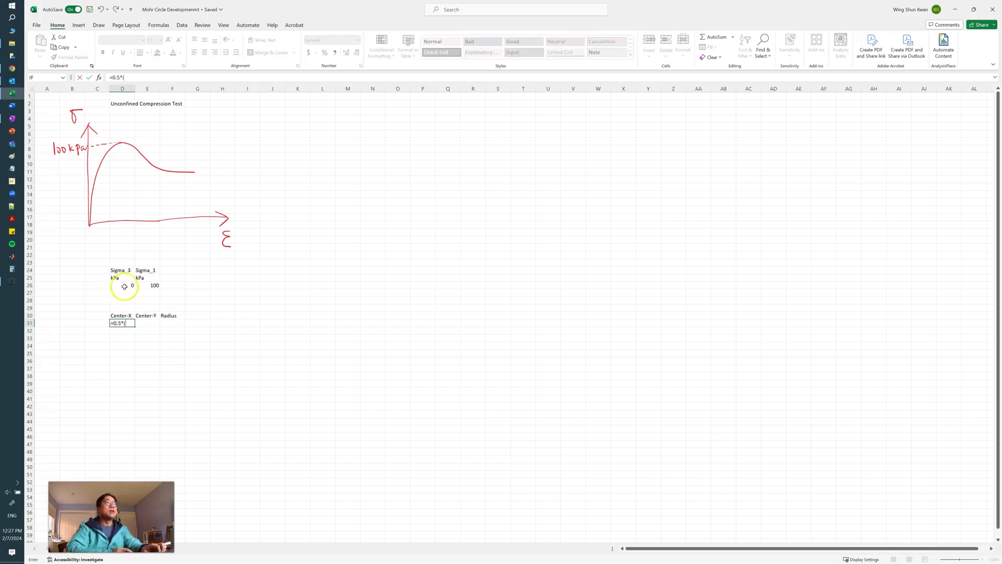
pyautogui.write('0.5*(')
pyautogui.click(129, 285)
pyautogui.write('+')
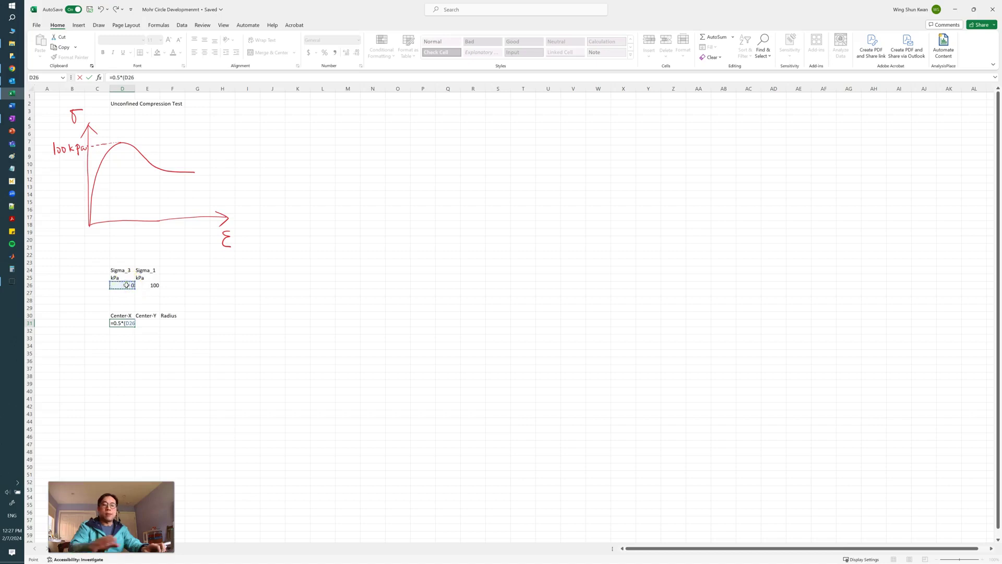
pyautogui.click(155, 286)
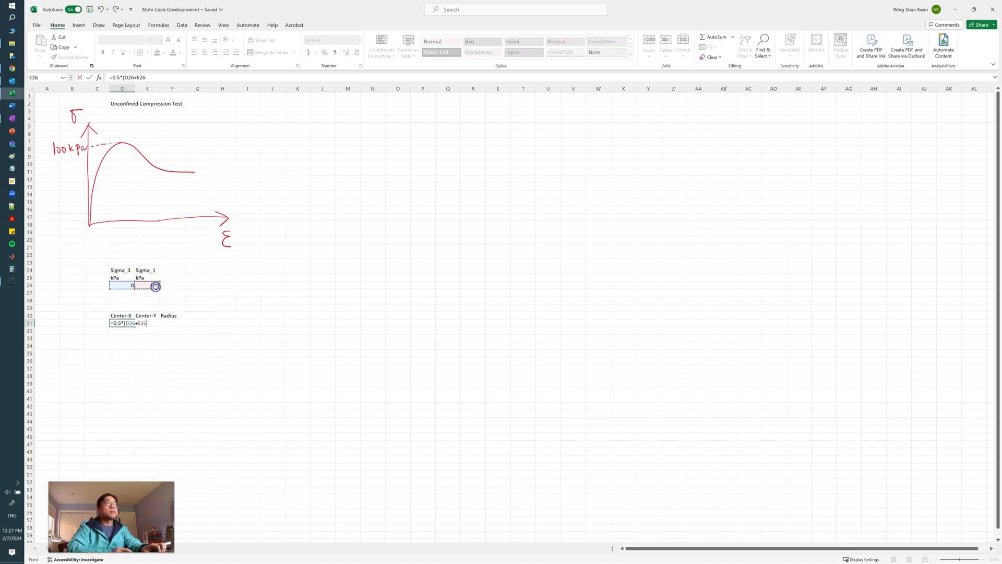
pyautogui.press('Return')
pyautogui.press('Up')
pyautogui.press('Right')
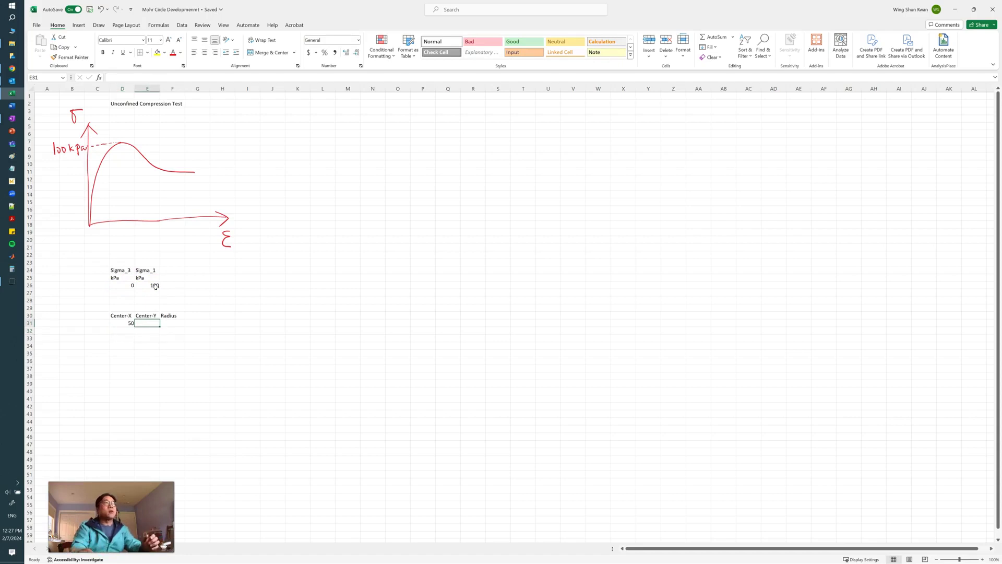
pyautogui.write('0')
pyautogui.press('Tab')
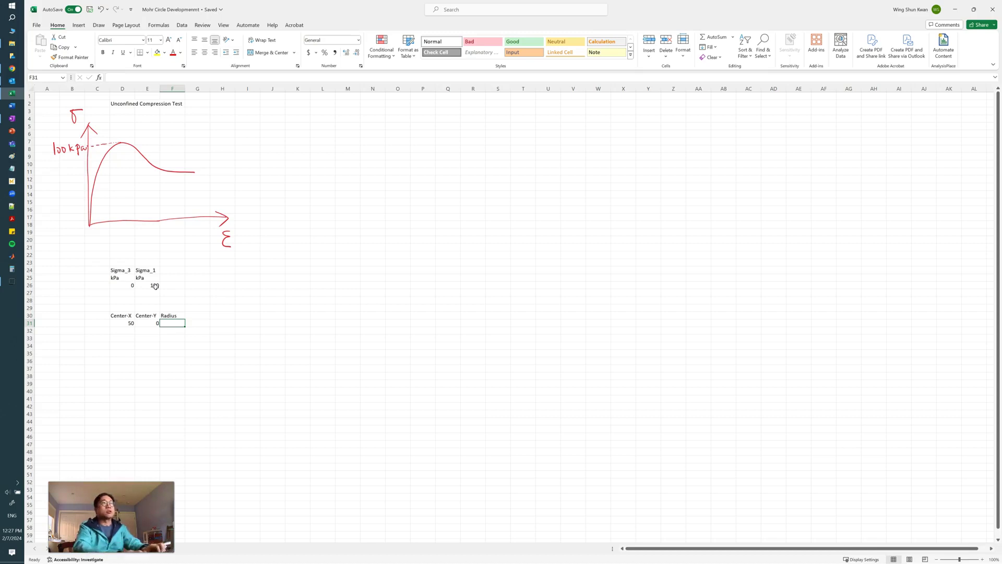
# Step: Compute Radius as half of Sigma_1 minus Sigma_3, giving 50
pyautogui.write('=')
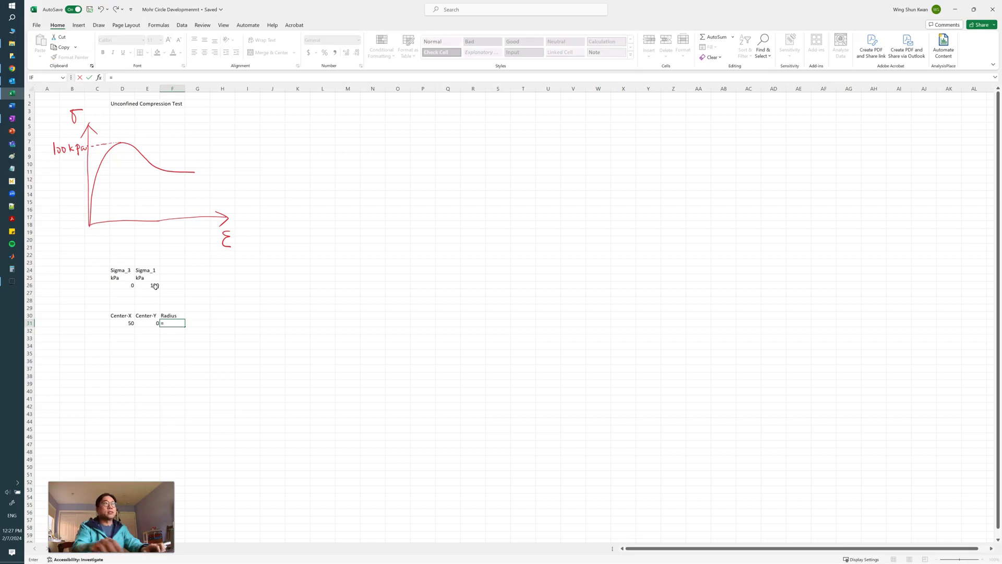
pyautogui.write('0.5*')
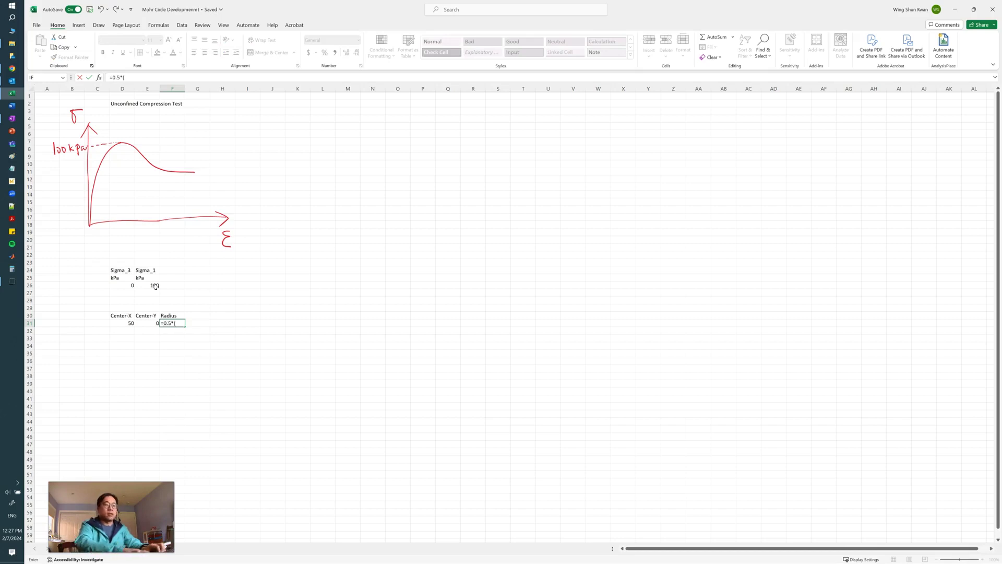
pyautogui.write('(')
pyautogui.click(155, 287)
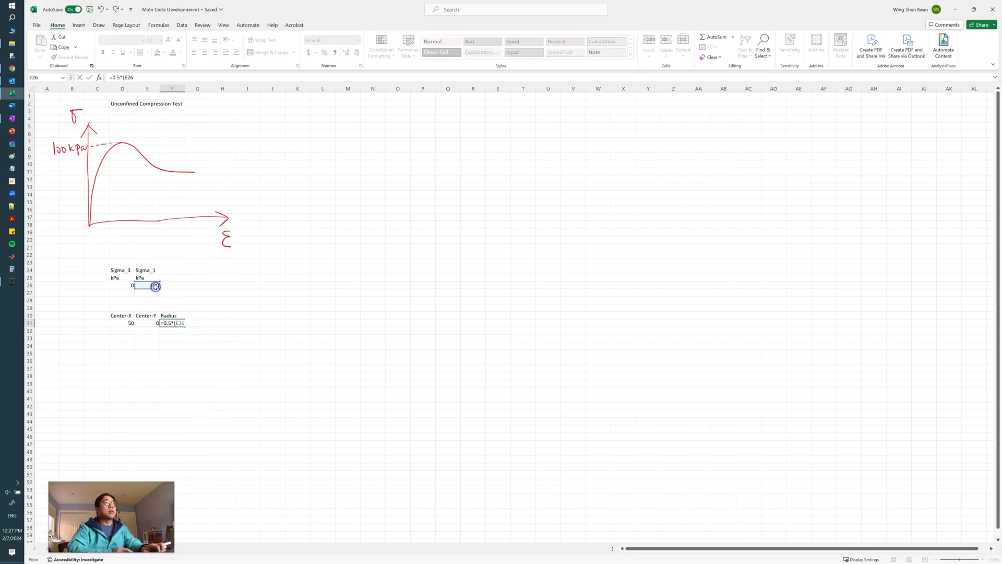
pyautogui.write('-')
pyautogui.click(123, 287)
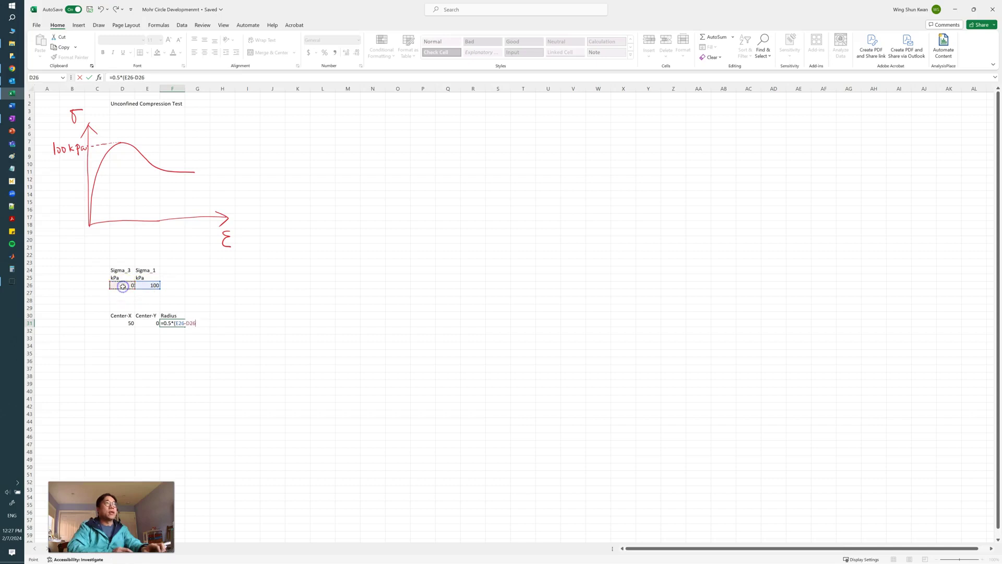
pyautogui.write(')')
pyautogui.press('Return')
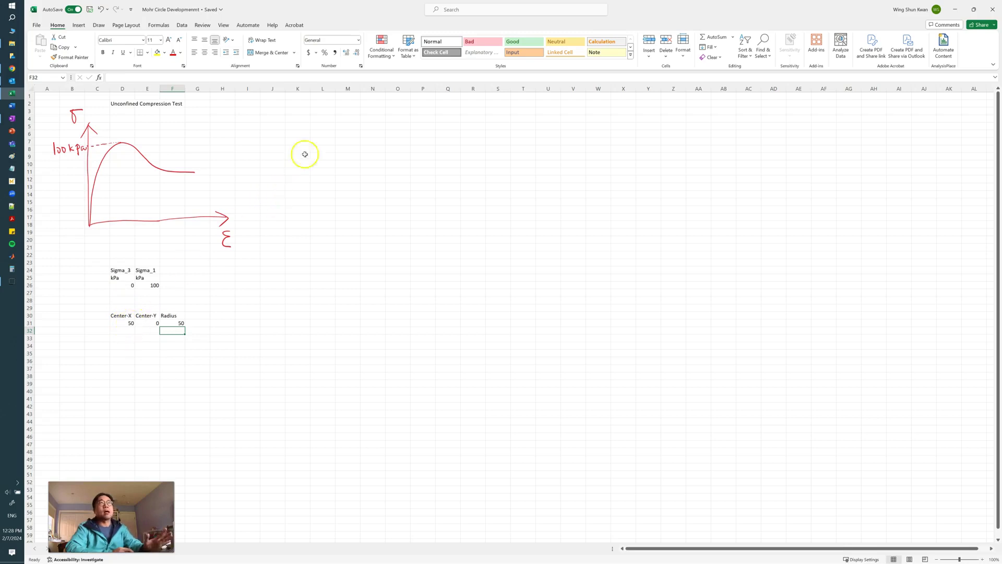
pyautogui.click(305, 118)
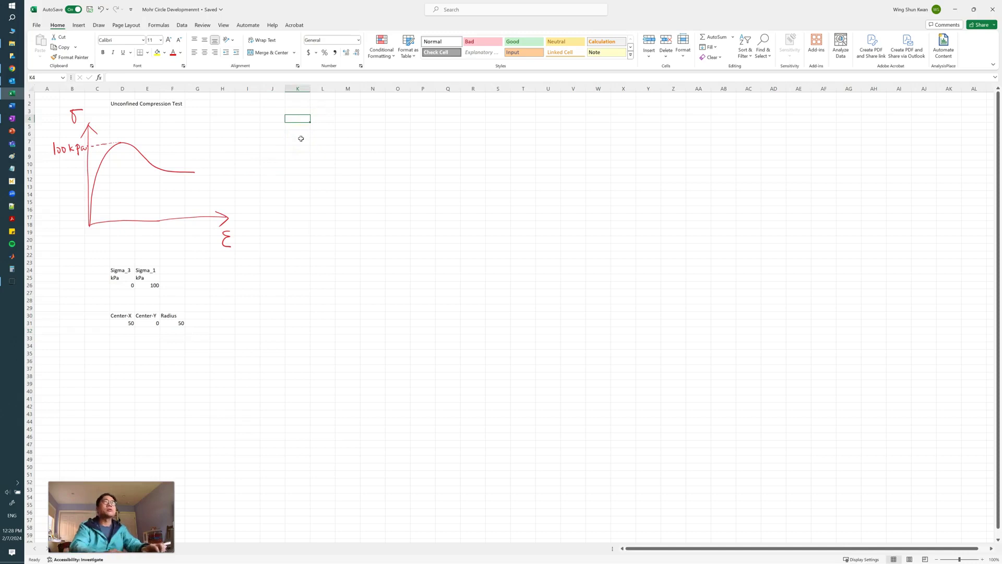
# Step: Add a Degrees heading in K4 with starting angles 0, 1 and 2
pyautogui.write('Degrees')
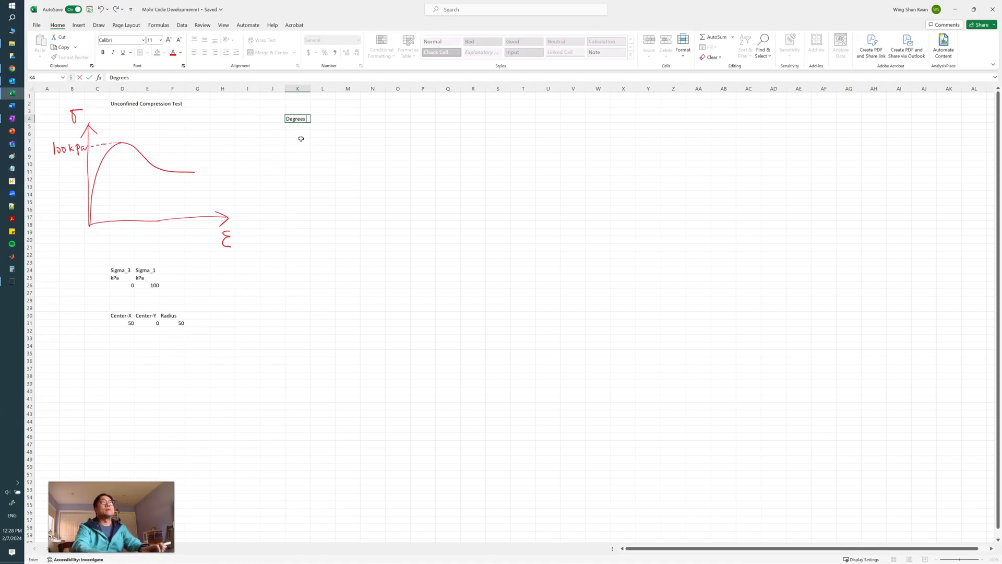
pyautogui.press('Return')
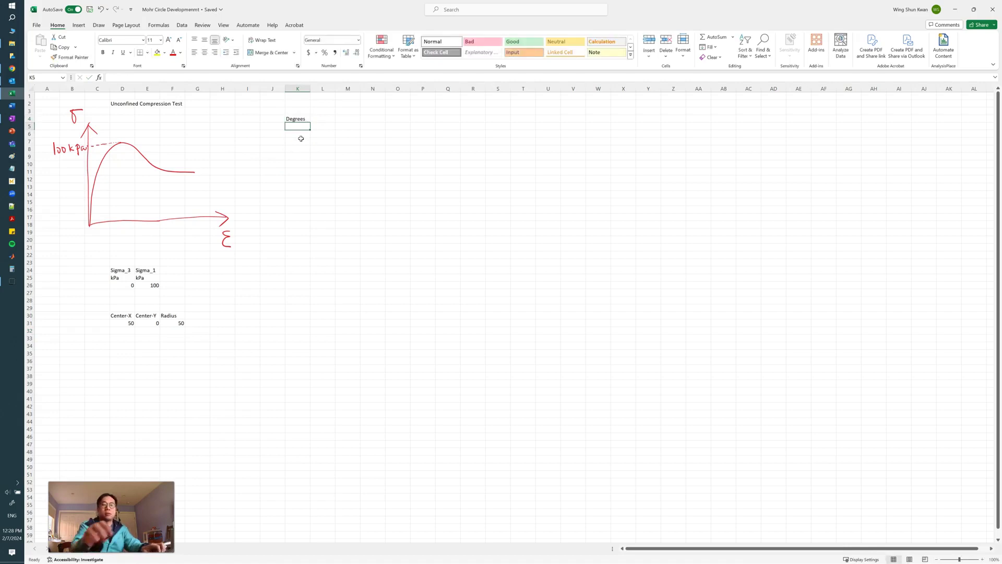
pyautogui.write('0')
pyautogui.press('Return')
pyautogui.write('1')
pyautogui.press('Return')
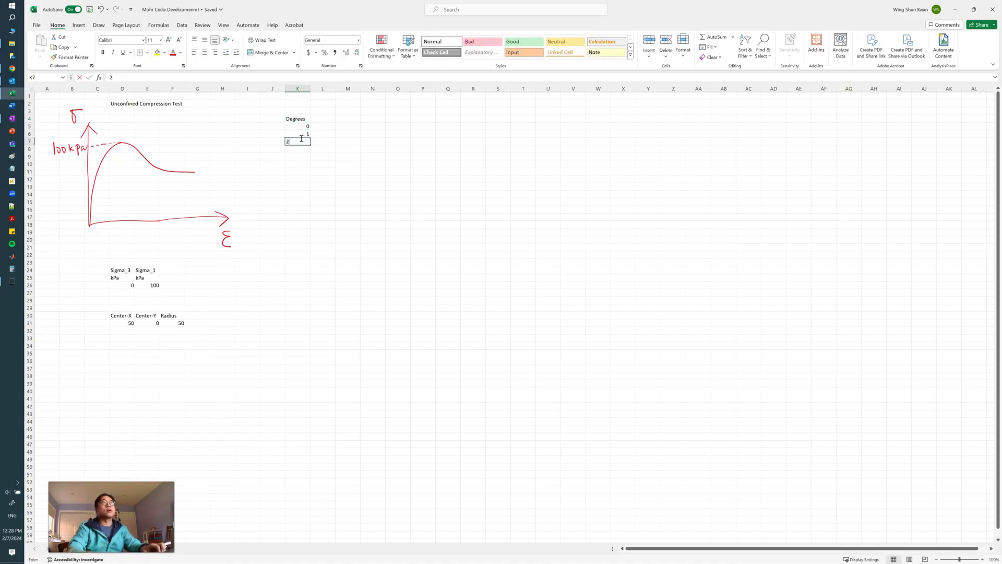
pyautogui.write('2')
pyautogui.press('Return')
# Step: Extend the angle sequence down to 180 degrees with the fill handle
pyautogui.click(301, 127)
pyautogui.moveTo(301, 127); pyautogui.dragTo(307, 517)
pyautogui.scroll(20, 410, 292)
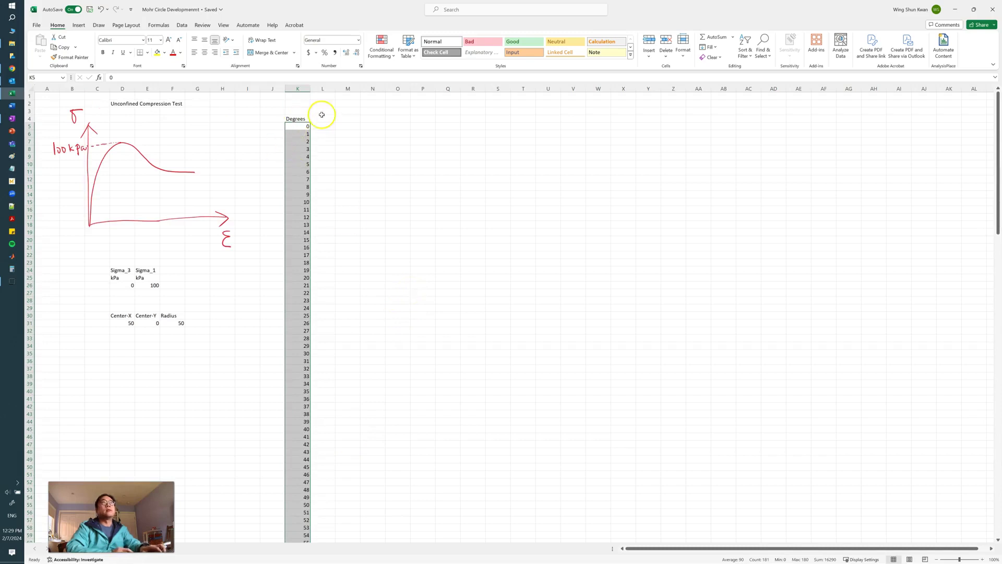
# Step: Add a Radians heading in L4 with =RADIANS(K5) filled down the whole angle list
pyautogui.click(321, 119)
pyautogui.write('R')
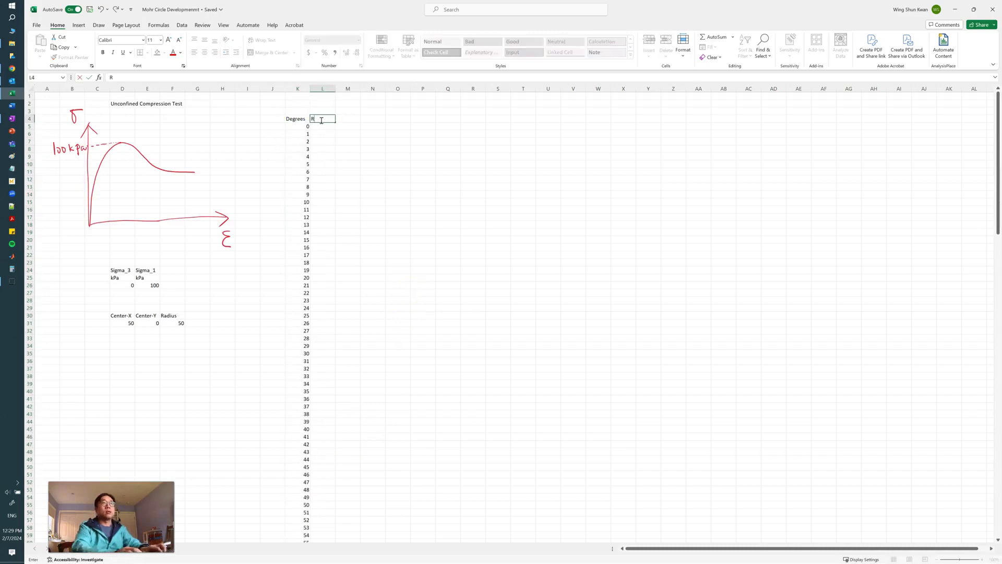
pyautogui.write('adians')
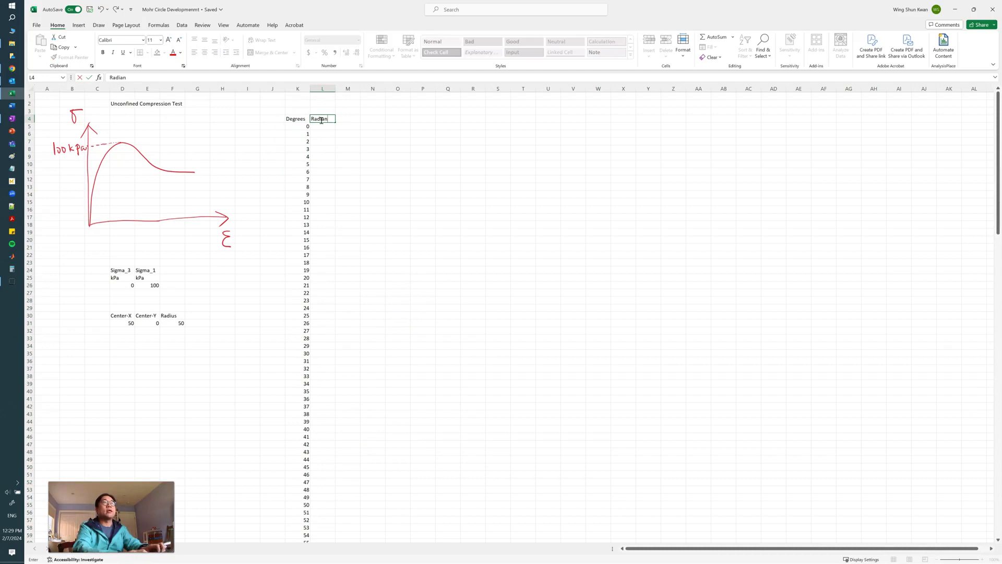
pyautogui.press('Return')
pyautogui.write('=ra')
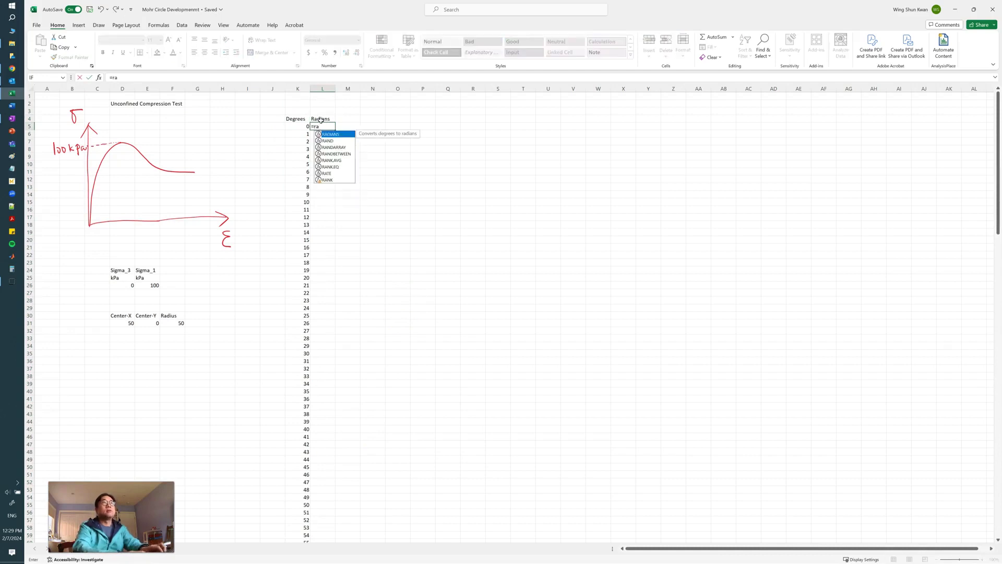
pyautogui.write('dian')
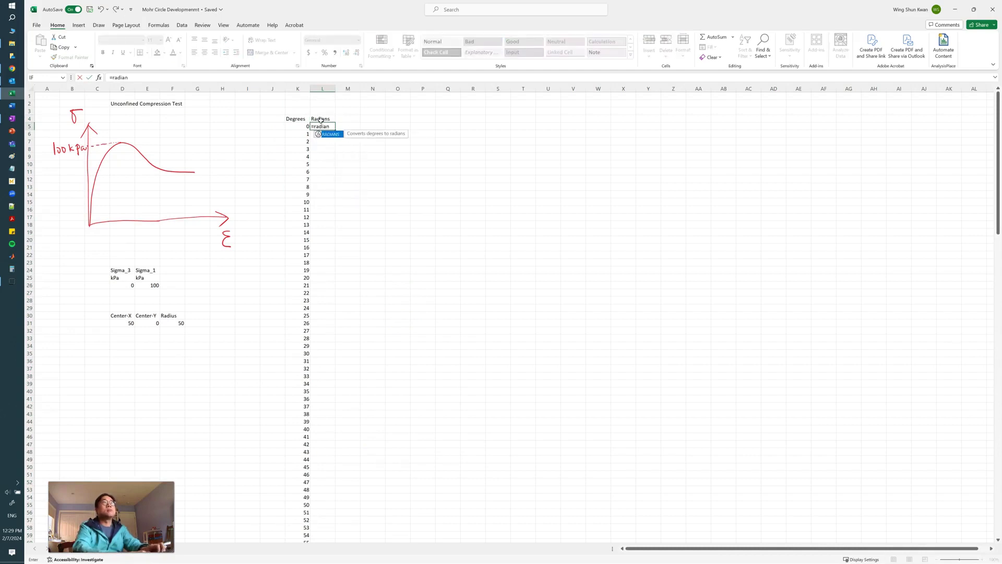
pyautogui.write('s(')
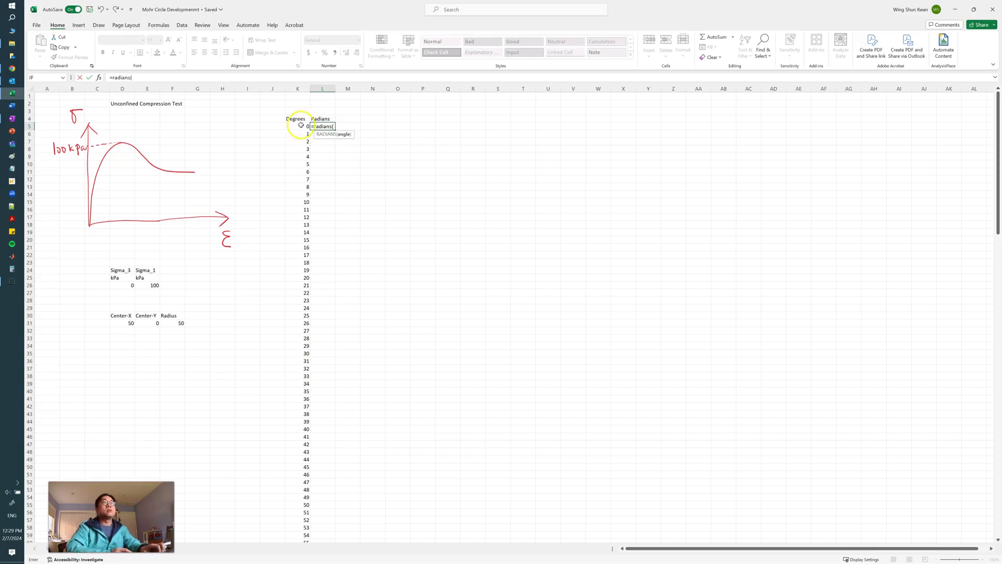
pyautogui.click(301, 126)
pyautogui.press('Return')
pyautogui.click(323, 127)
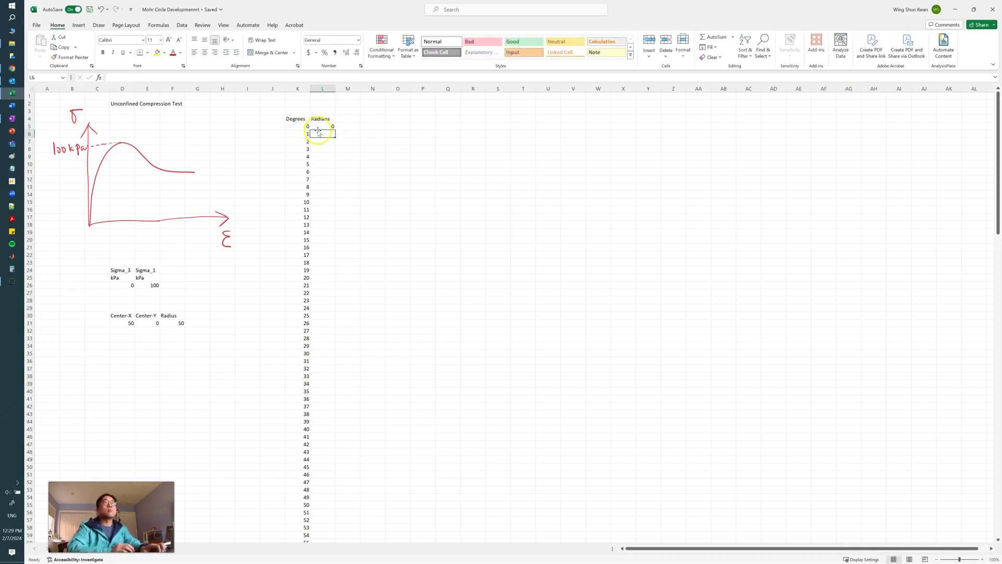
pyautogui.doubleClick(336, 132)
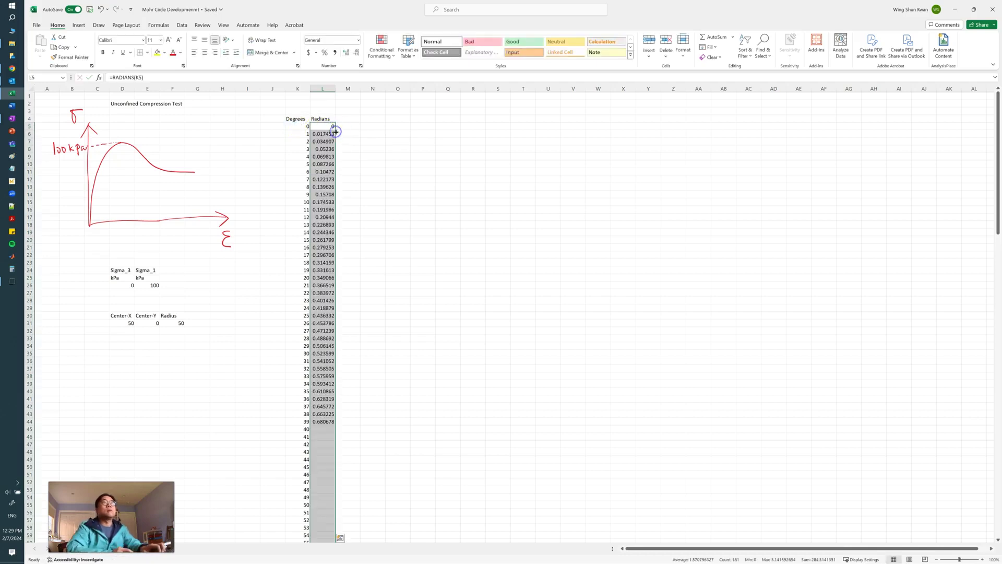
pyautogui.click(342, 119)
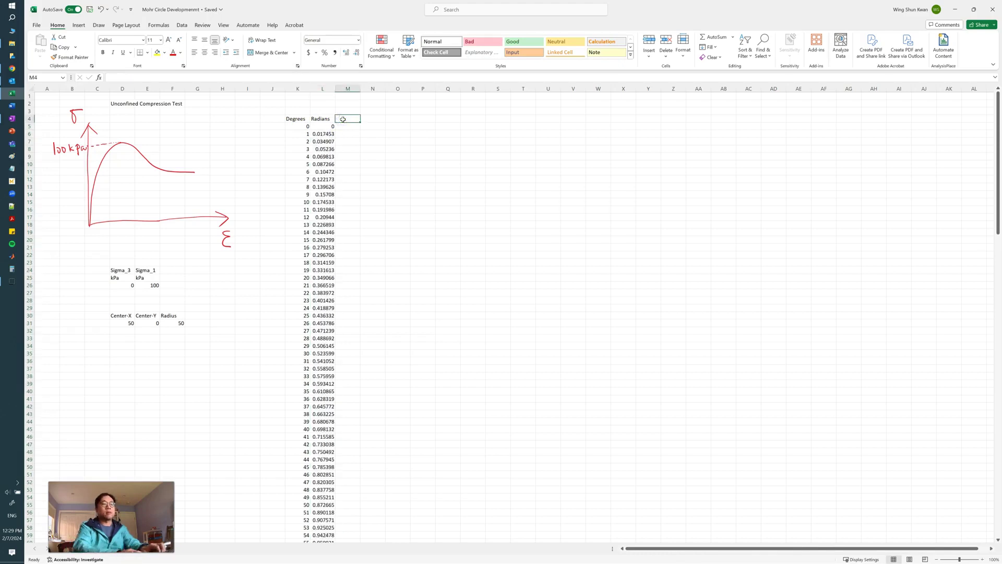
# Step: Add SINE and COSINE headings in M4 and N4
pyautogui.write('COS')
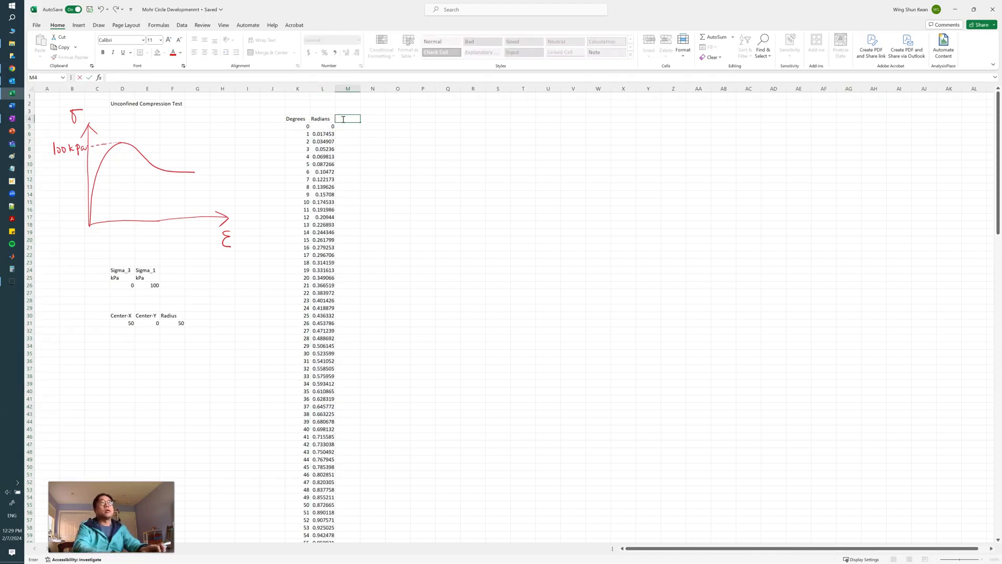
pyautogui.press('Tab')
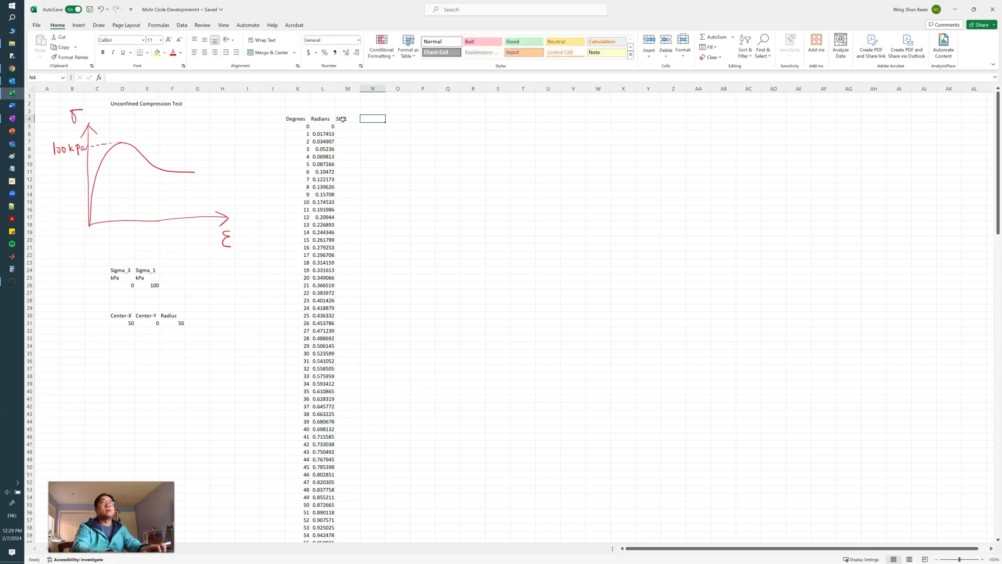
pyautogui.write('COSINE')
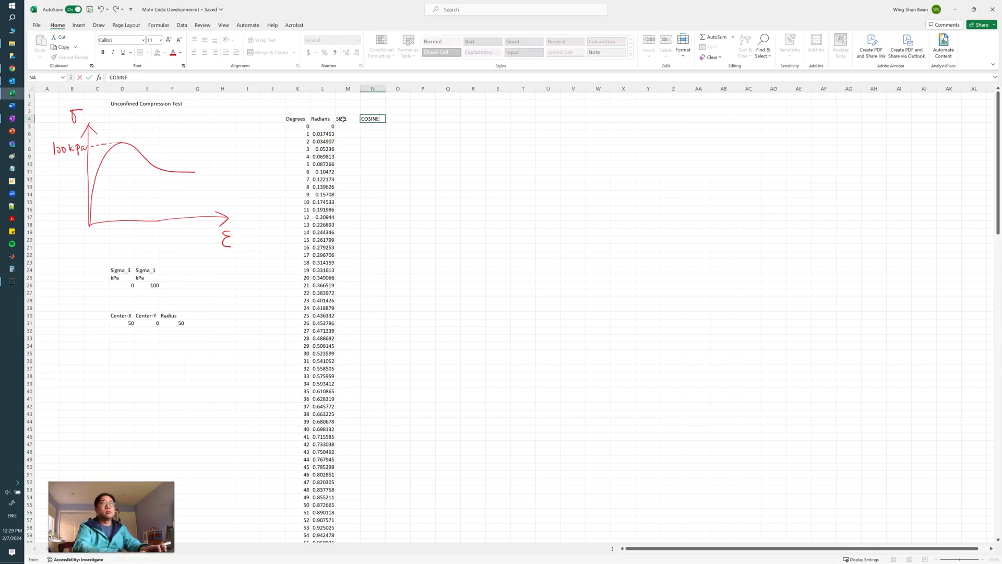
pyautogui.press('Return')
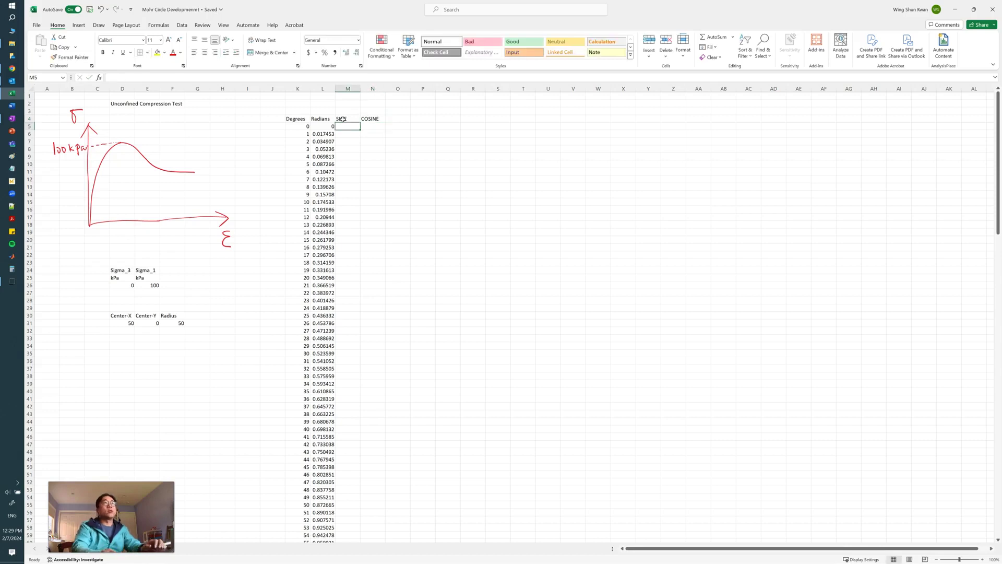
# Step: Enter =(SIN(L5)*$F$31)+$E$31 in M5, giving 0
pyautogui.write('=')
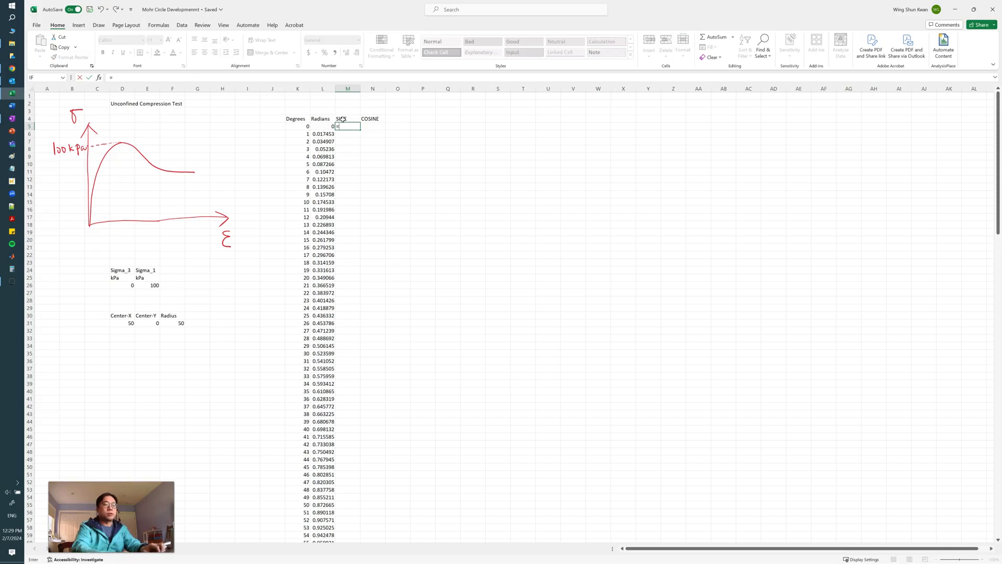
pyautogui.write('(sin')
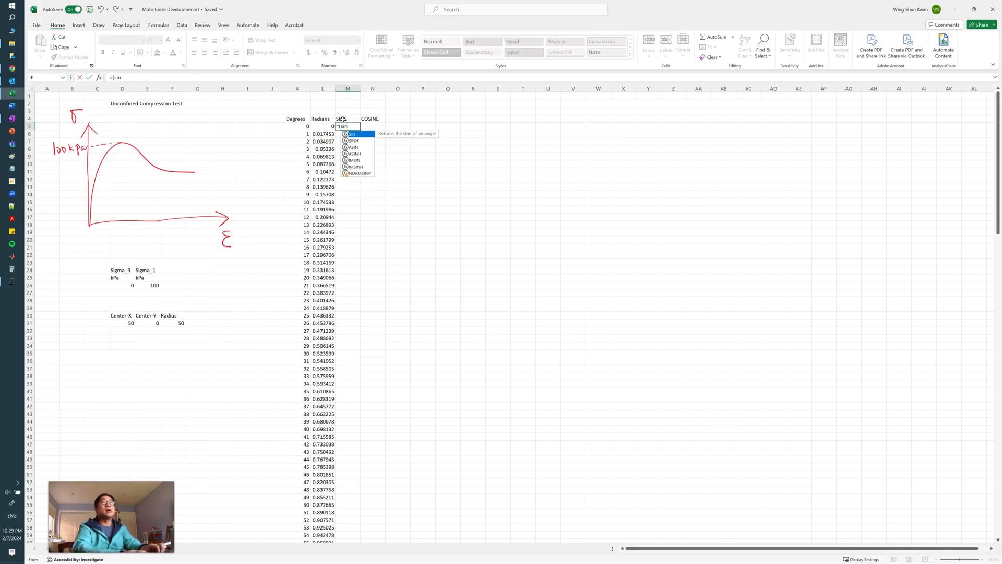
pyautogui.write('(')
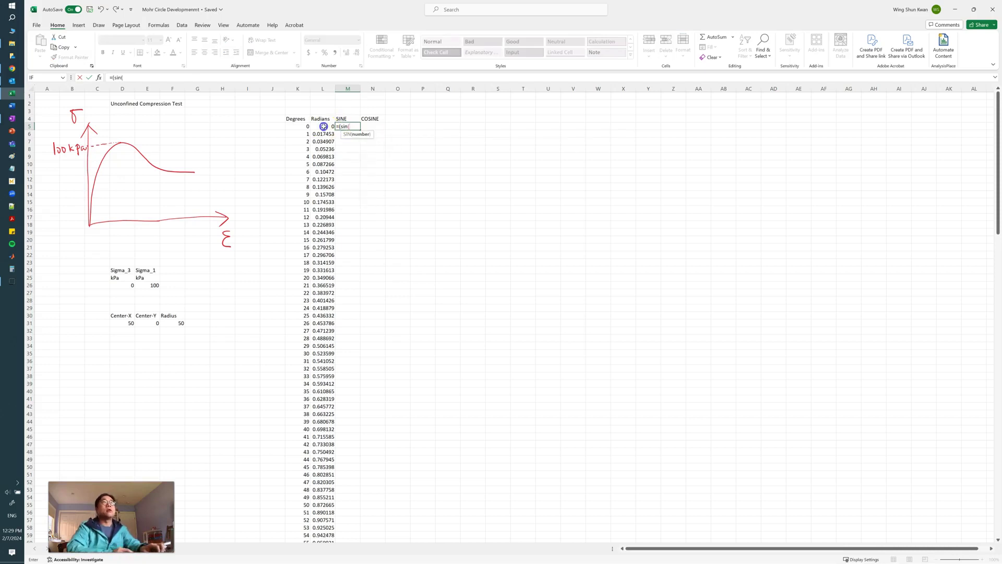
pyautogui.click(325, 125)
pyautogui.write(')*')
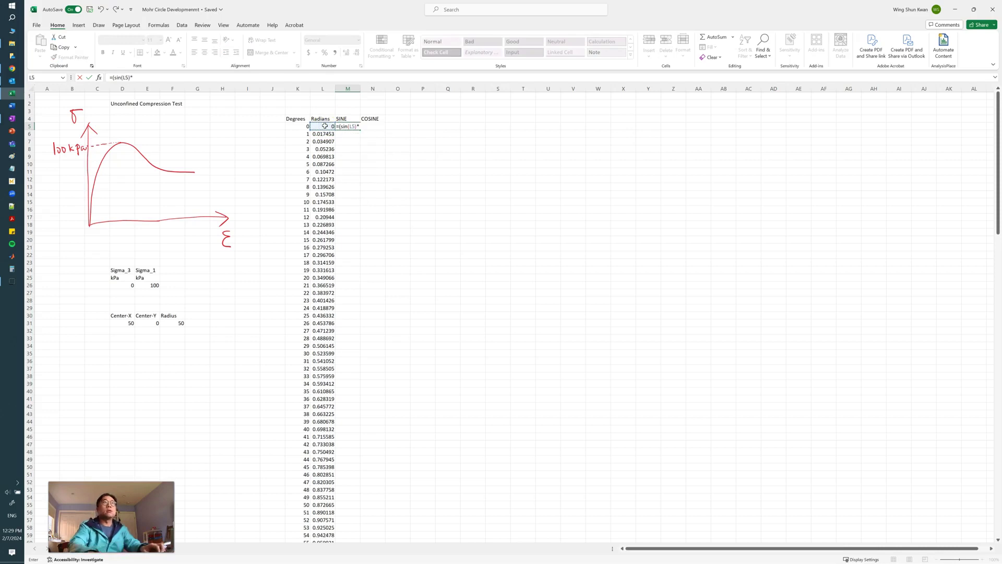
pyautogui.click(176, 324)
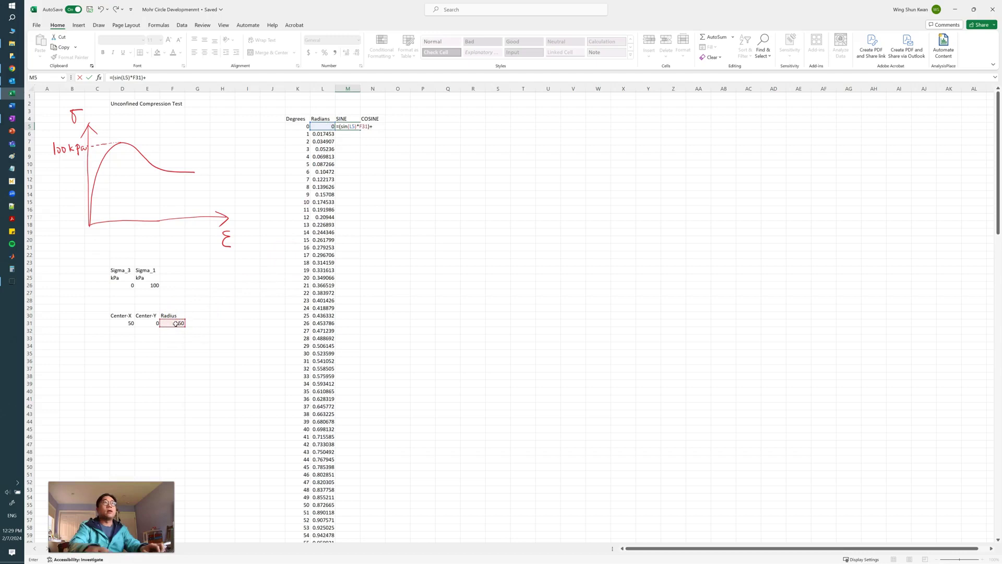
pyautogui.click(143, 323)
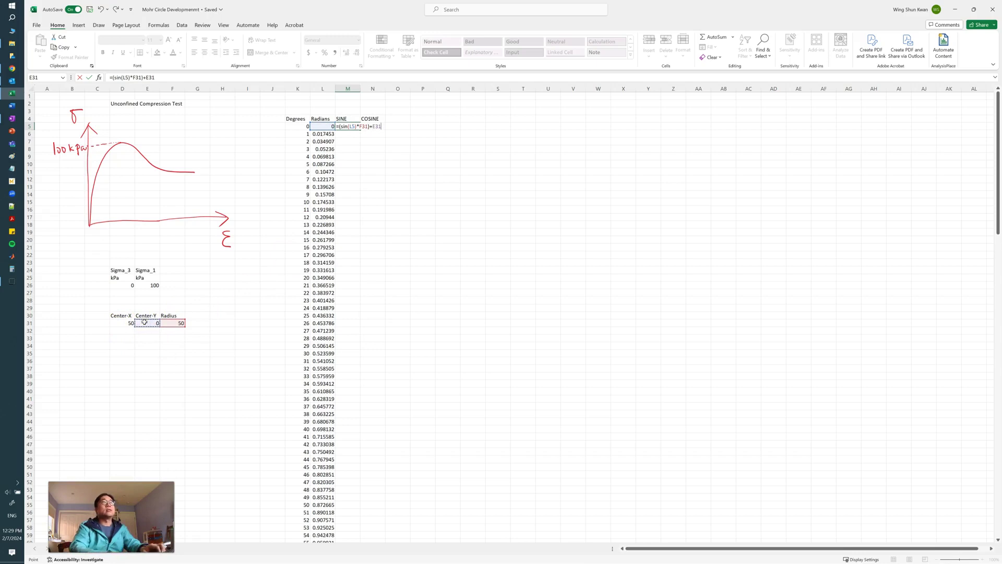
pyautogui.click(136, 77)
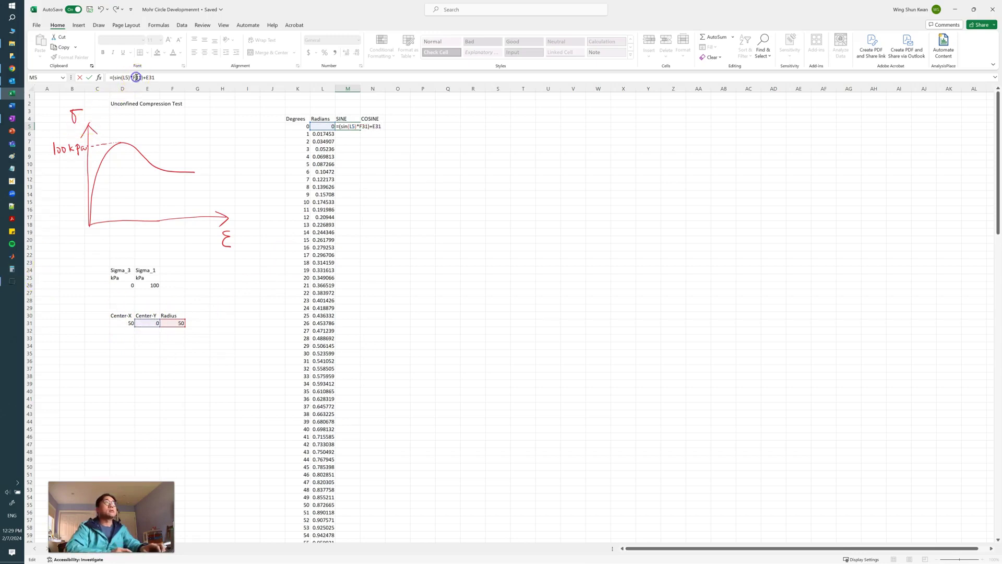
pyautogui.press('F4')
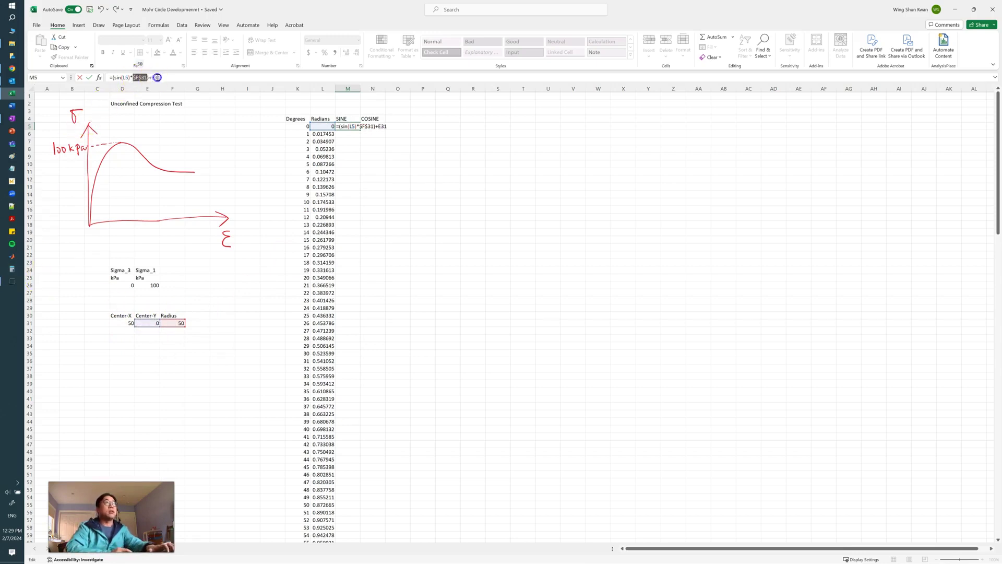
pyautogui.click(155, 77)
pyautogui.press('F4')
pyautogui.press('Tab')
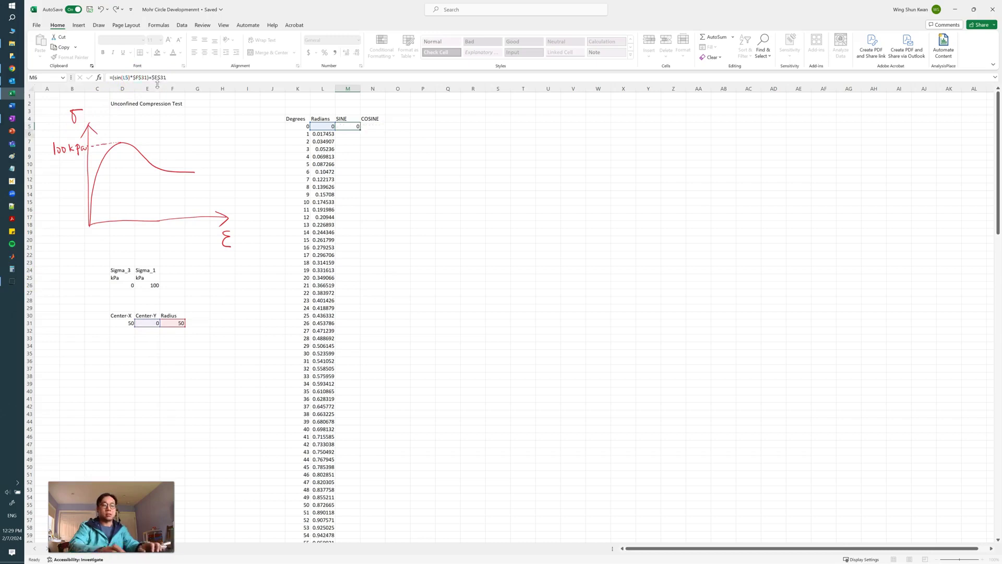
# Step: Enter =(COS(L5)*$F$31)+$D$31 in N5, giving 100
pyautogui.write('=')
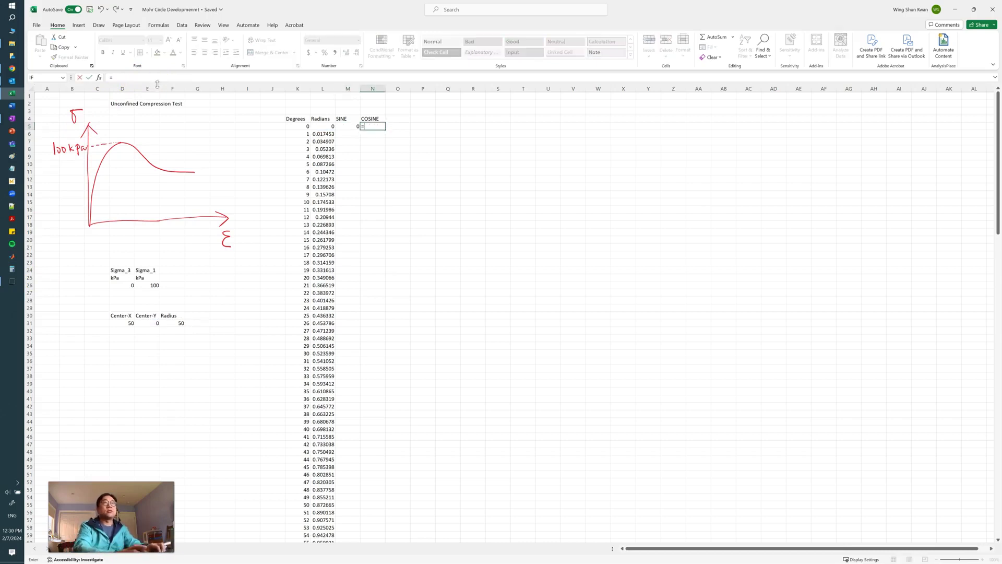
pyautogui.write('cos')
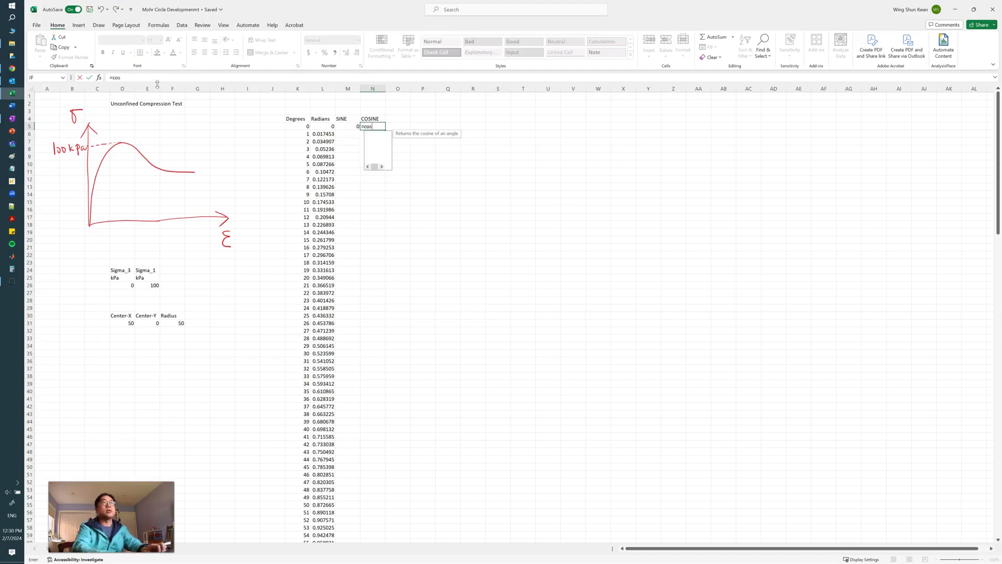
pyautogui.press('BackSpace')
pyautogui.write('(cos(')
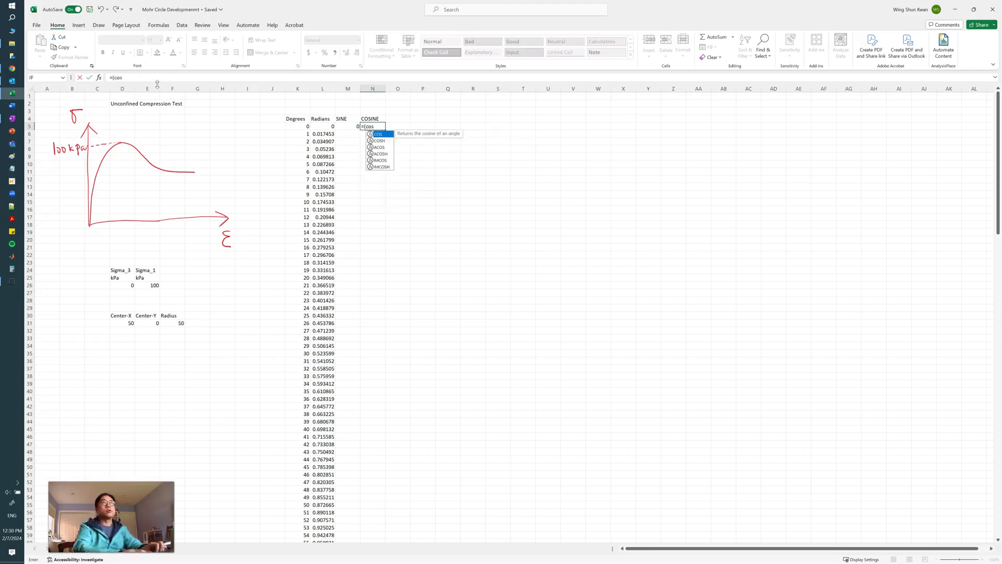
pyautogui.click(177, 325)
pyautogui.write(')*')
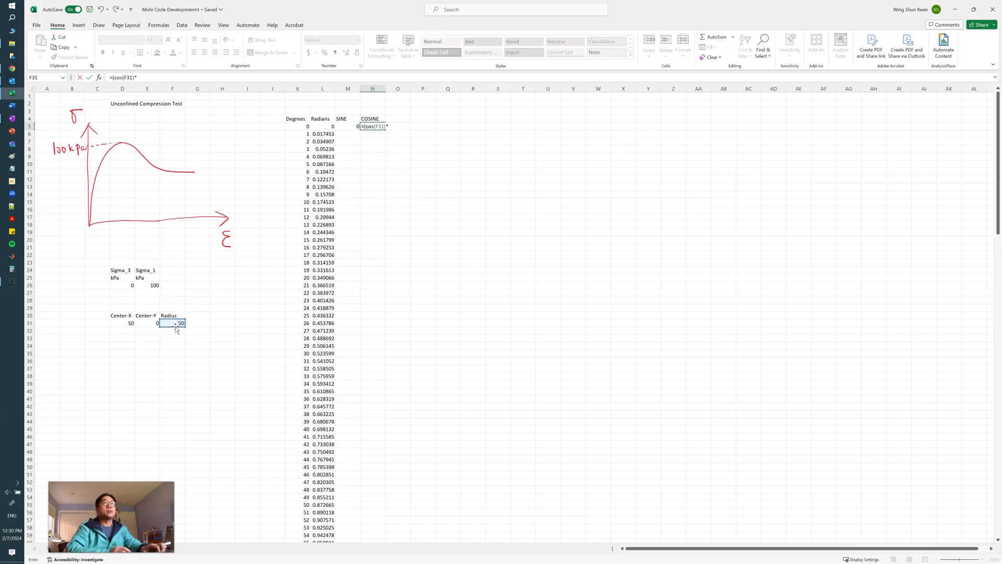
pyautogui.press('BackSpace')
pyautogui.press('BackSpace')
pyautogui.press('BackSpace')
pyautogui.press('BackSpace')
pyautogui.press('BackSpace')
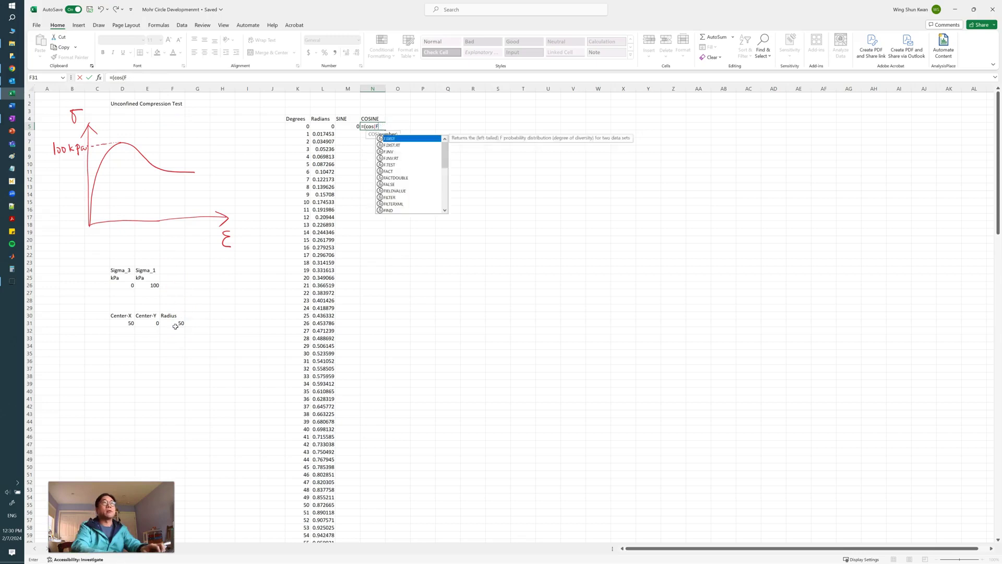
pyautogui.write('(')
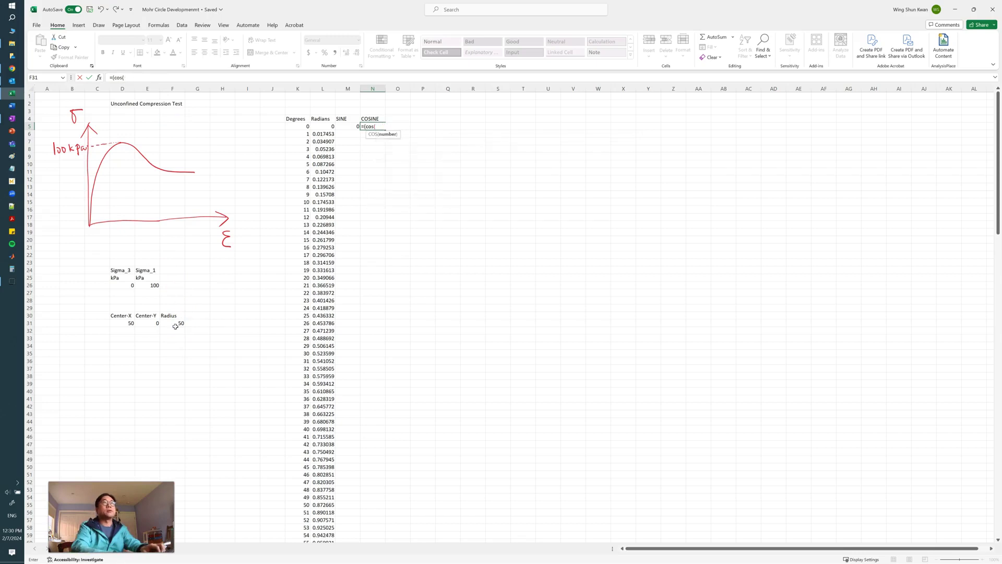
pyautogui.click(330, 126)
pyautogui.write(')')
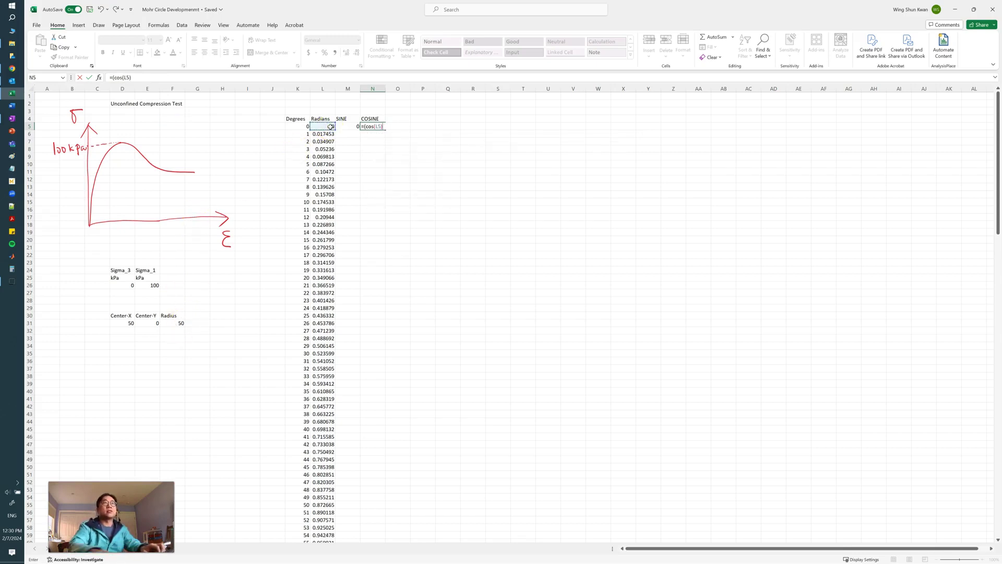
pyautogui.write('*')
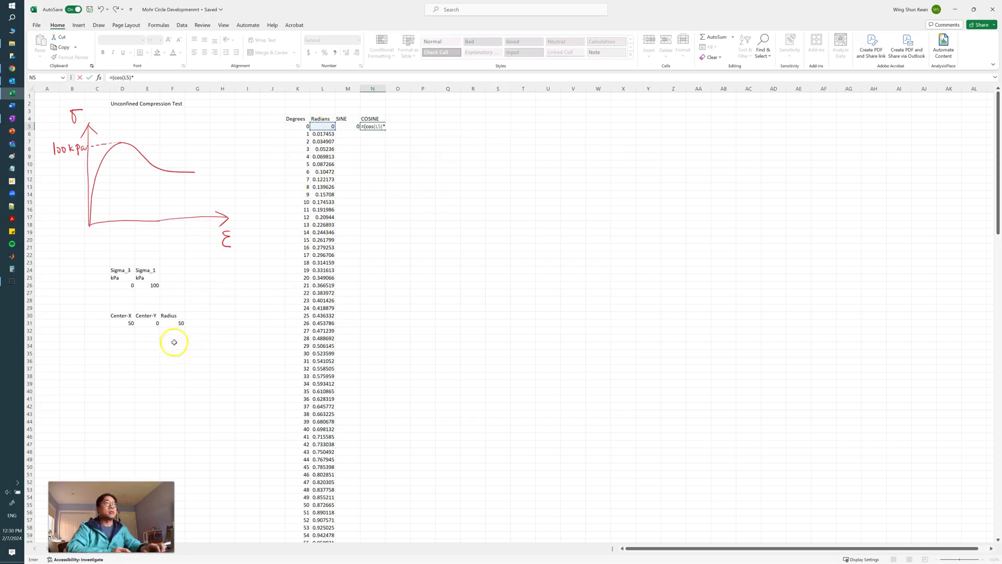
pyautogui.click(174, 323)
pyautogui.press('F4')
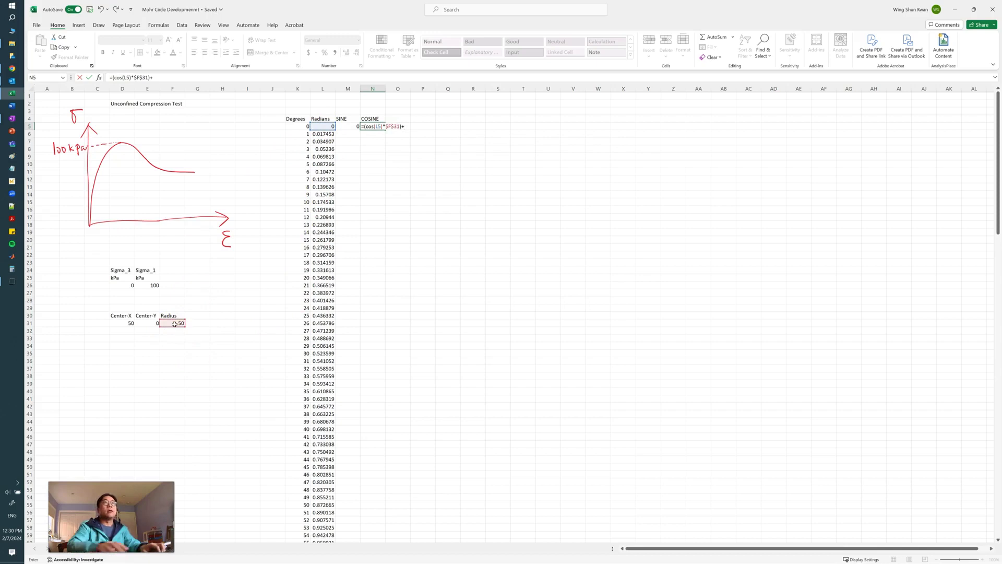
pyautogui.write(')+')
pyautogui.click(128, 324)
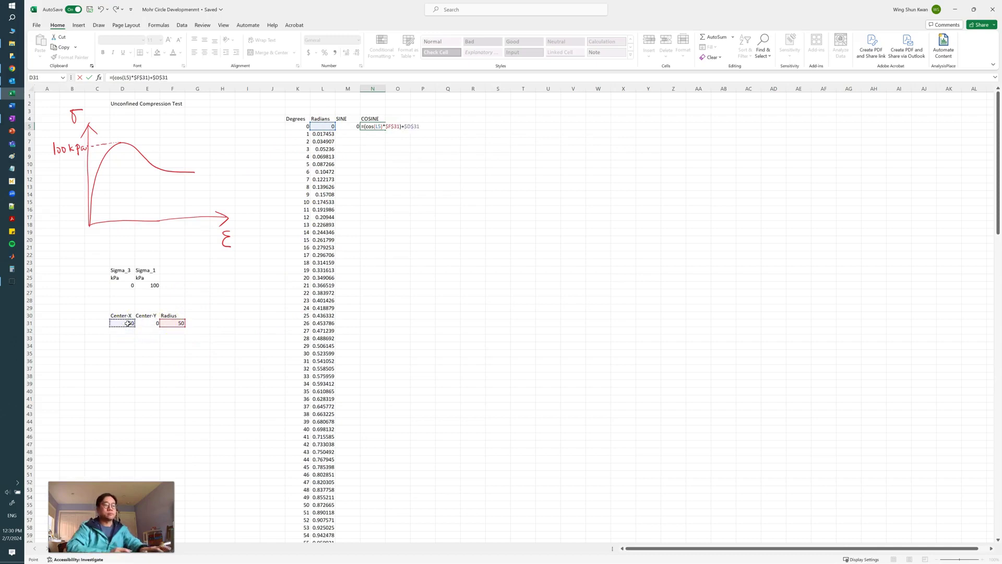
pyautogui.press('Return')
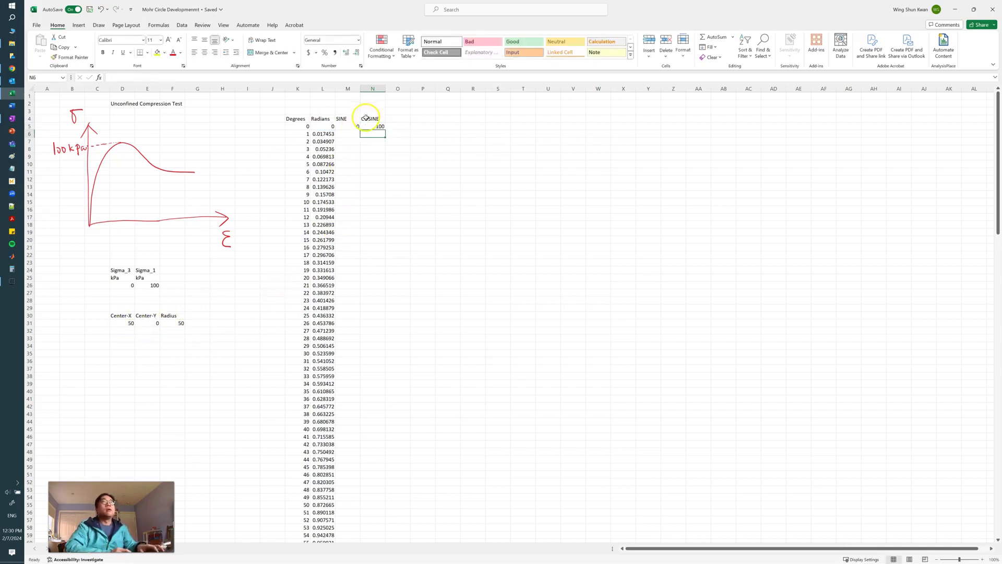
# Step: Fill the SINE and COSINE formulas down to the end of the angle list
pyautogui.moveTo(356, 126); pyautogui.dragTo(380, 127)
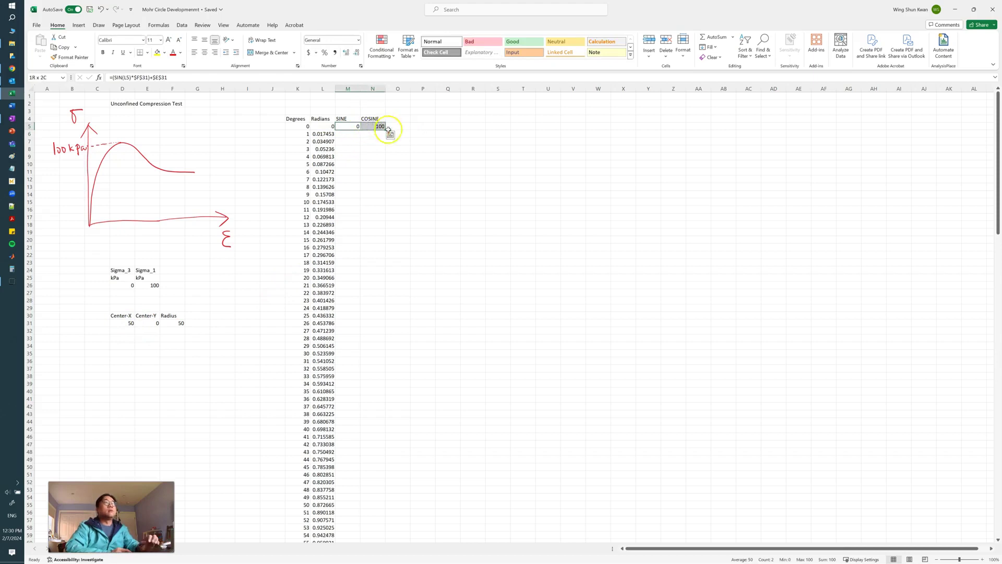
pyautogui.doubleClick(386, 130)
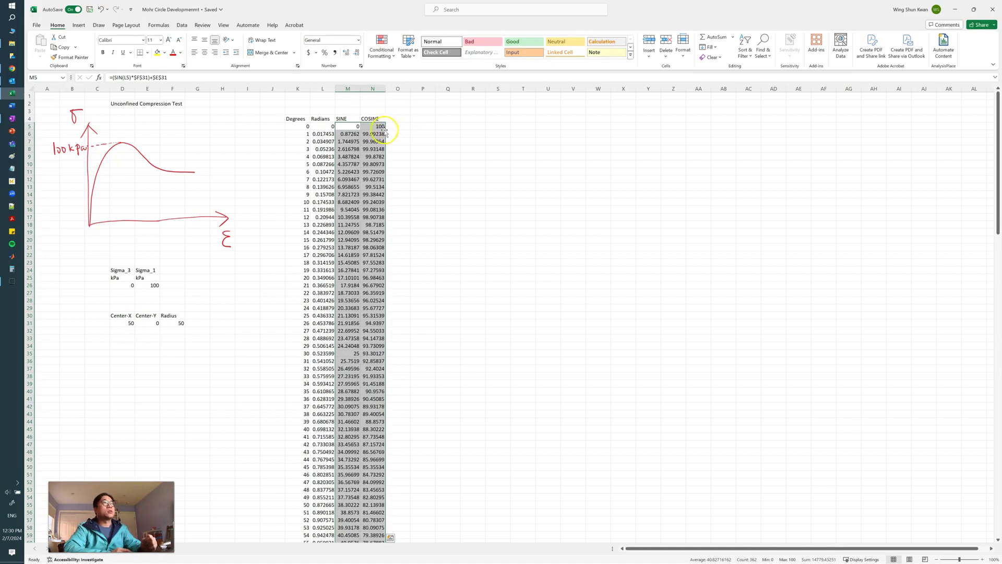
pyautogui.click(371, 127)
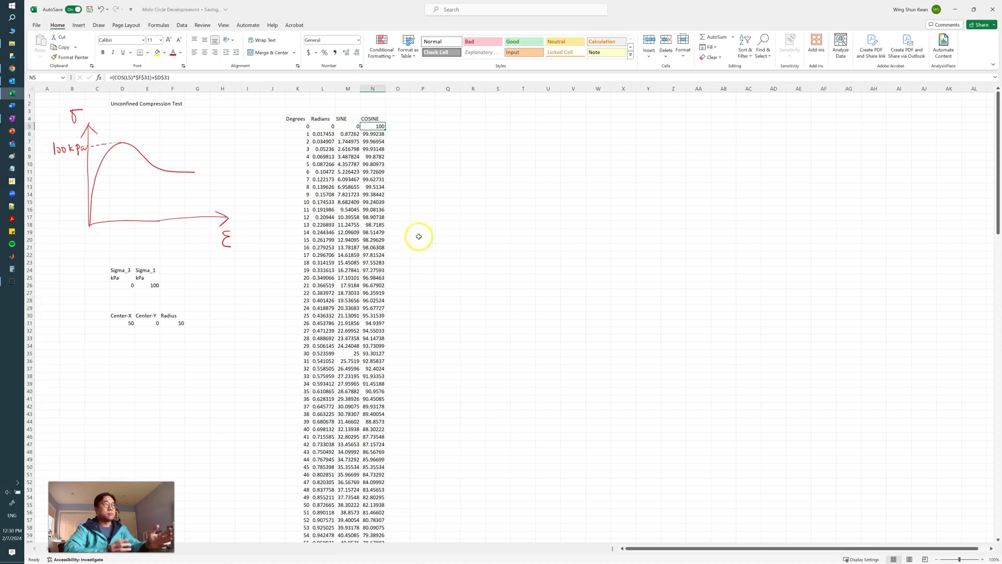
pyautogui.click(427, 134)
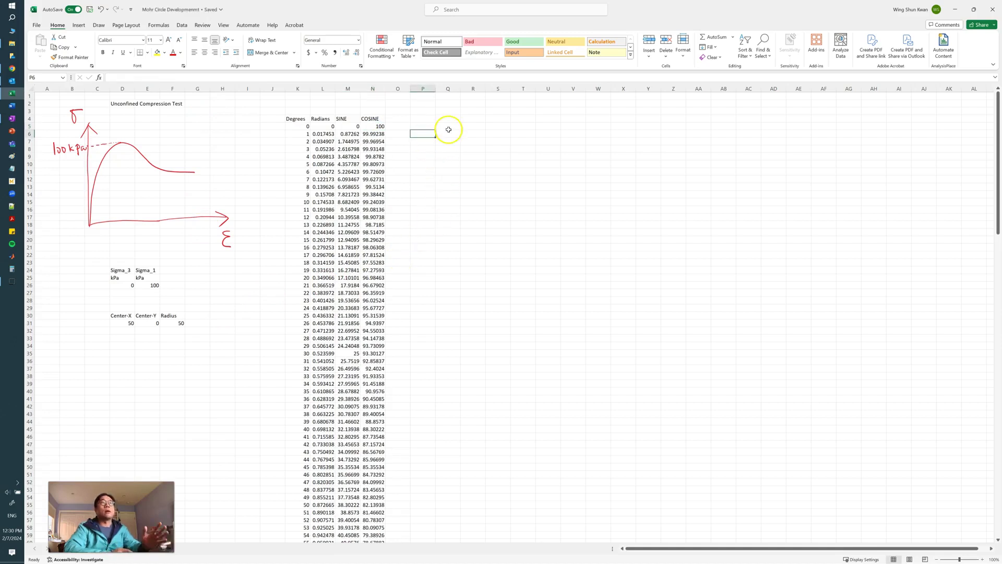
# Step: Insert an empty scatter chart with smooth lines and move it up and right
pyautogui.click(448, 127)
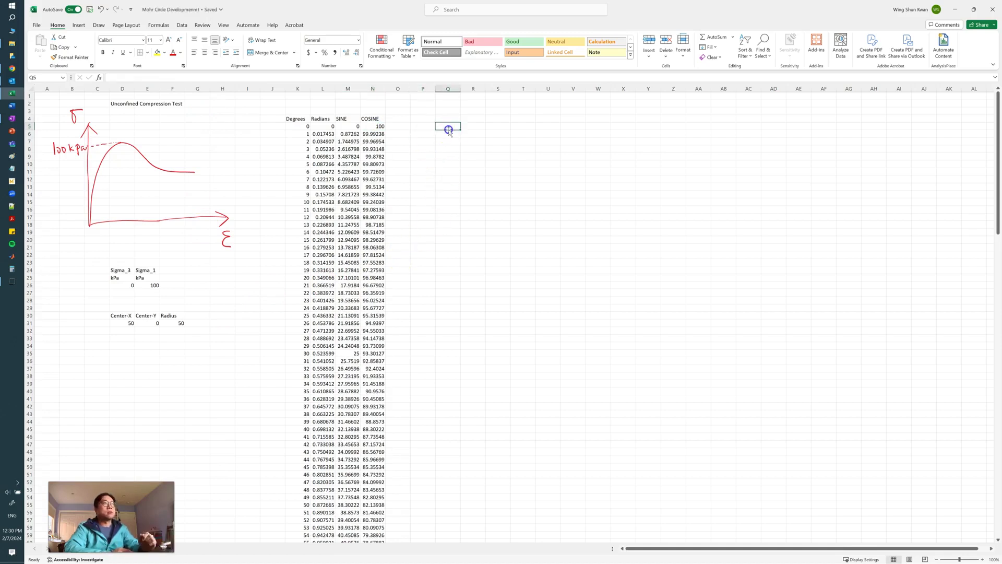
pyautogui.click(79, 25)
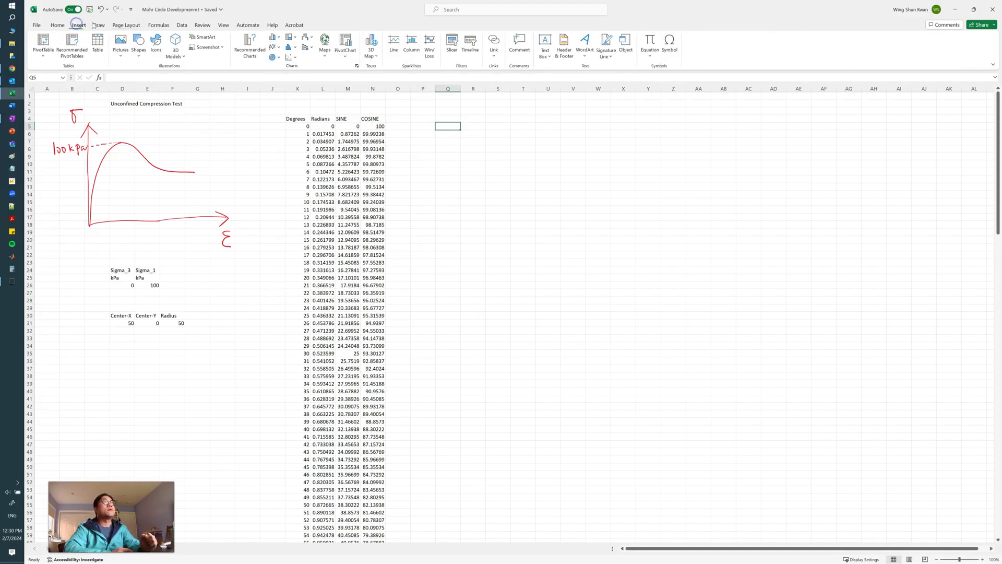
pyautogui.click(290, 57)
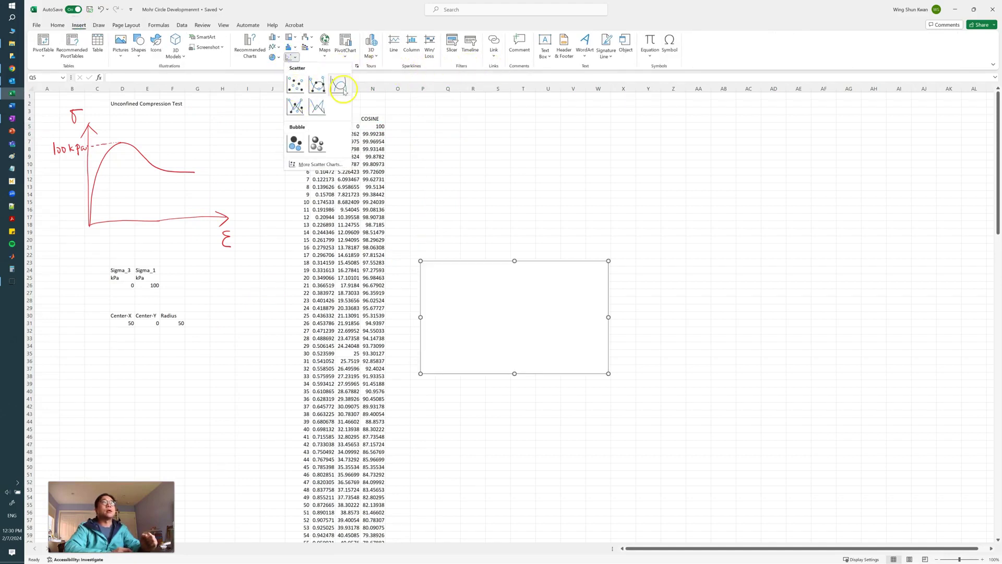
pyautogui.click(344, 92)
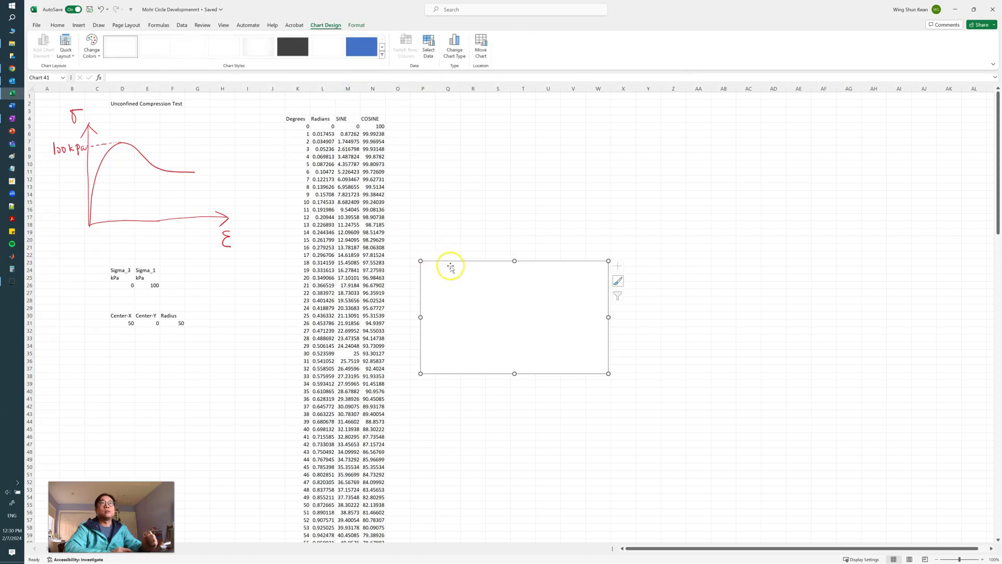
pyautogui.moveTo(449, 263); pyautogui.dragTo(513, 189)
# Step: Add a new chart series with X values from COSINE N5:N185
pyautogui.rightClick(510, 225)
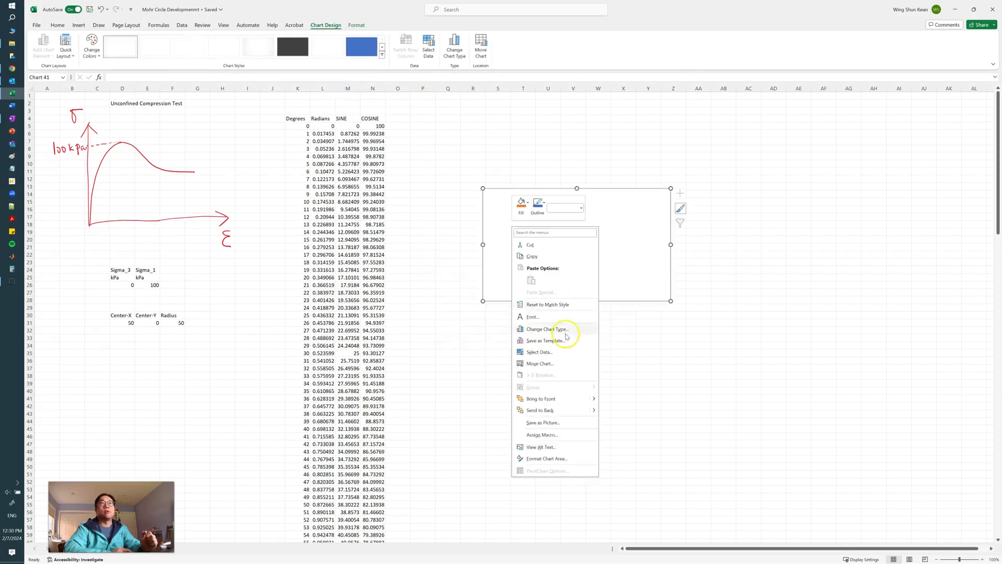
pyautogui.click(562, 352)
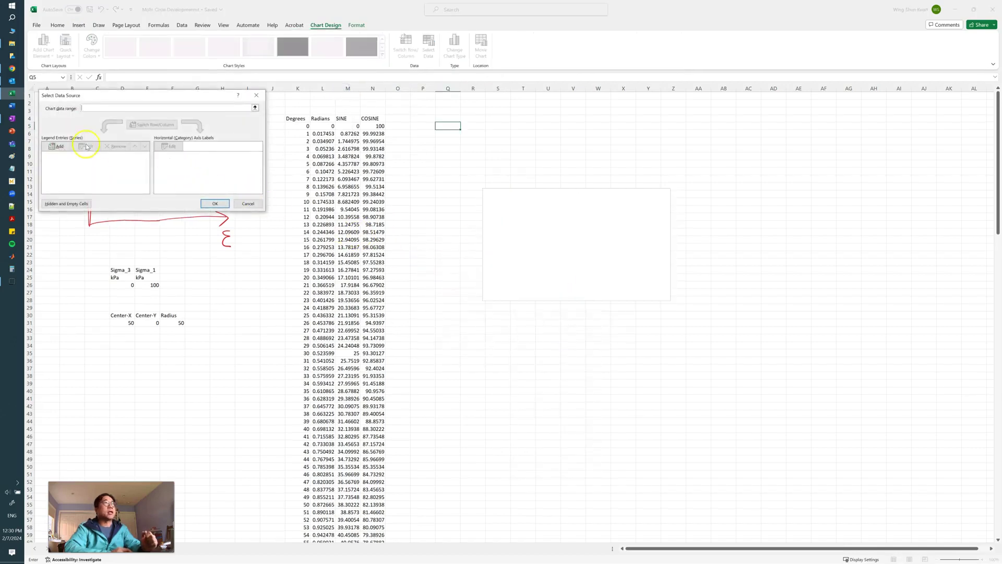
pyautogui.click(58, 146)
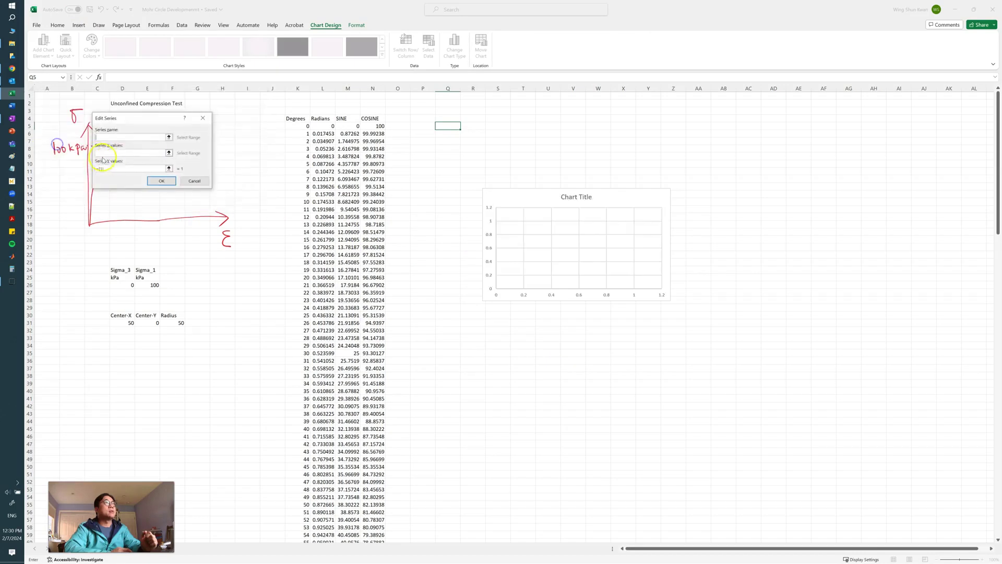
pyautogui.click(168, 152)
pyautogui.click(377, 127)
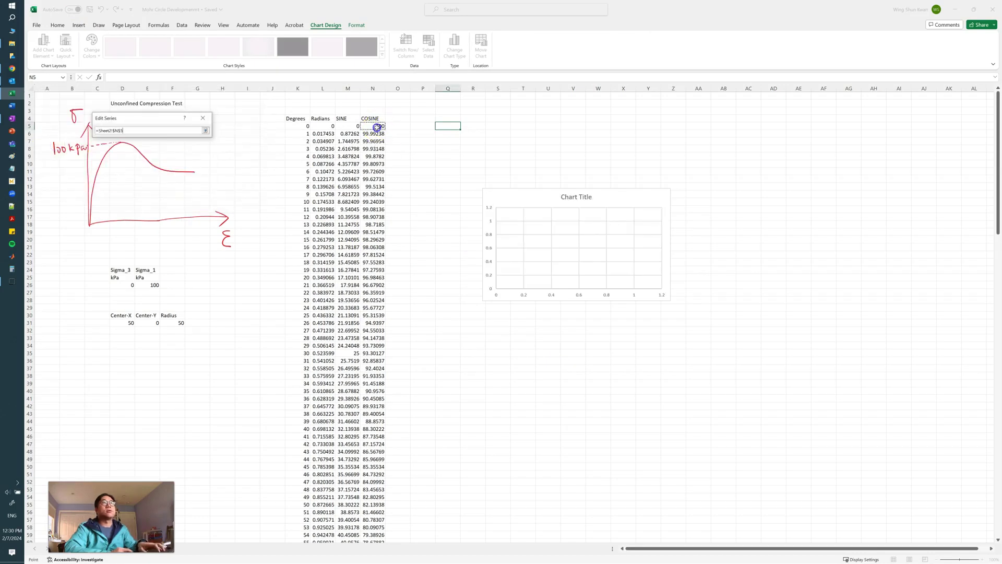
pyautogui.hotkey('ctrl', 'shift', 'Down')
pyautogui.press('Return')
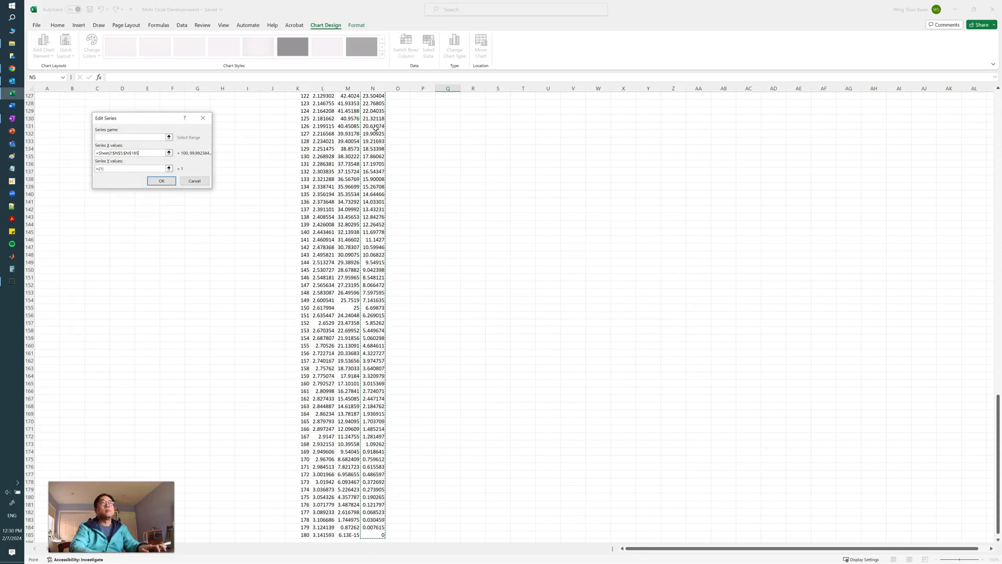
# Step: Set the series Y values to SINE M5:M185 and apply the data to the chart
pyautogui.click(169, 168)
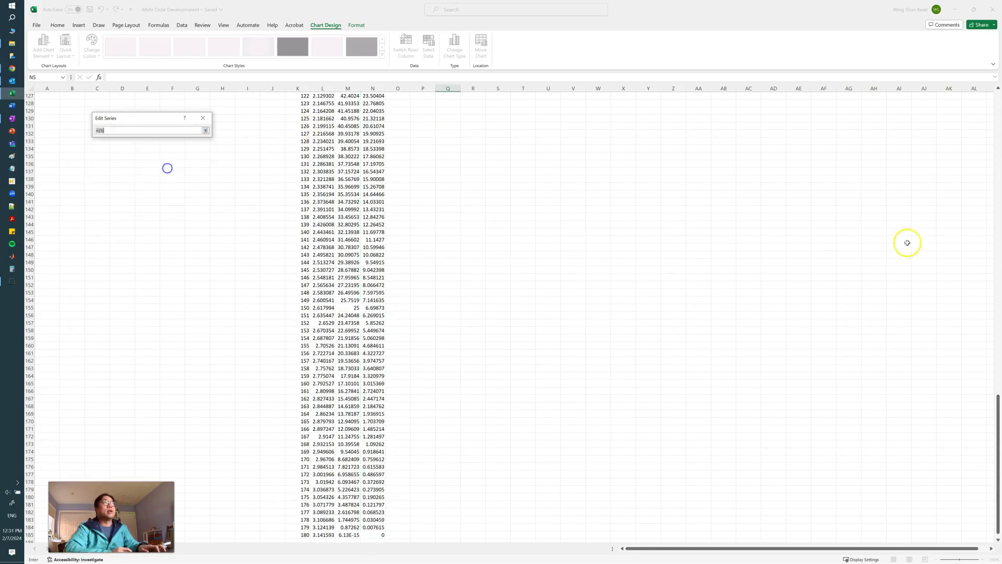
pyautogui.moveTo(997, 401); pyautogui.dragTo(973, 99)
pyautogui.click(351, 125)
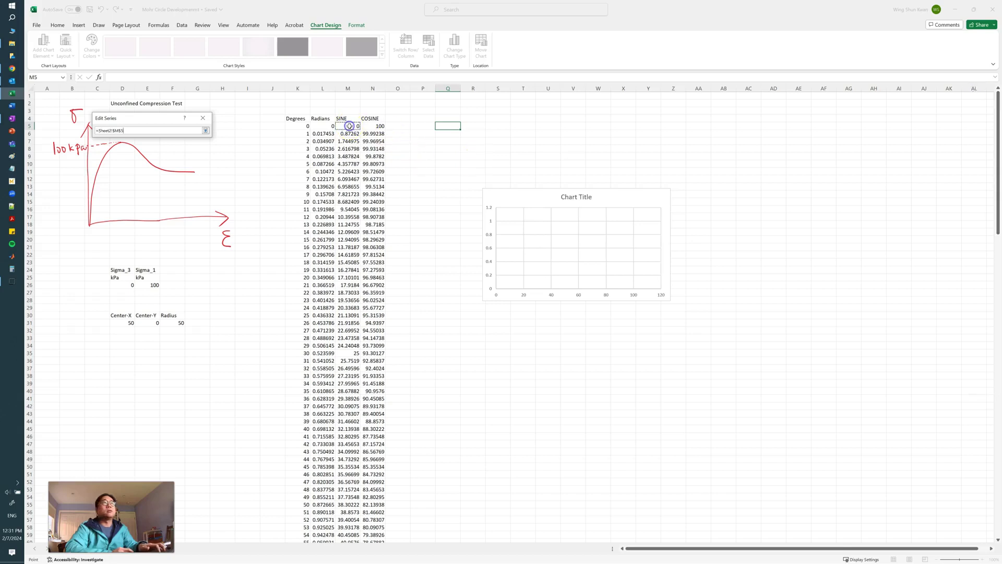
pyautogui.hotkey('ctrl', 'shift', 'Down')
pyautogui.press('Return')
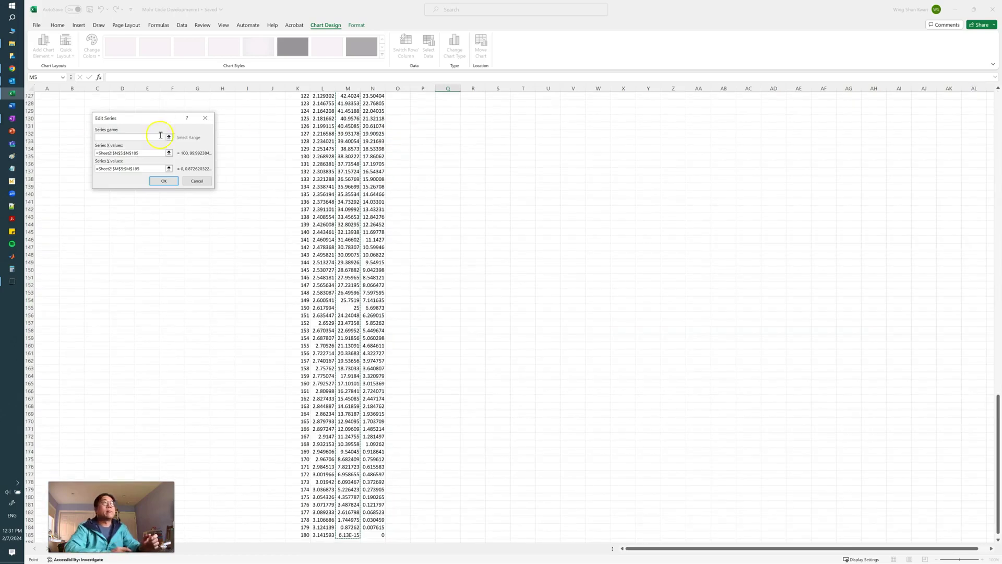
pyautogui.click(168, 183)
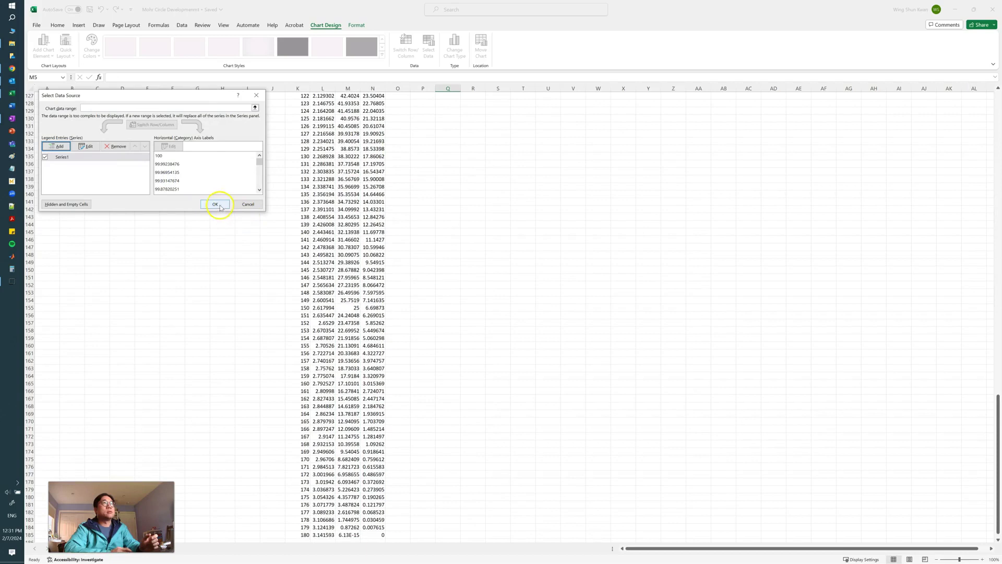
pyautogui.click(215, 204)
pyautogui.moveTo(996, 425); pyautogui.dragTo(998, 90)
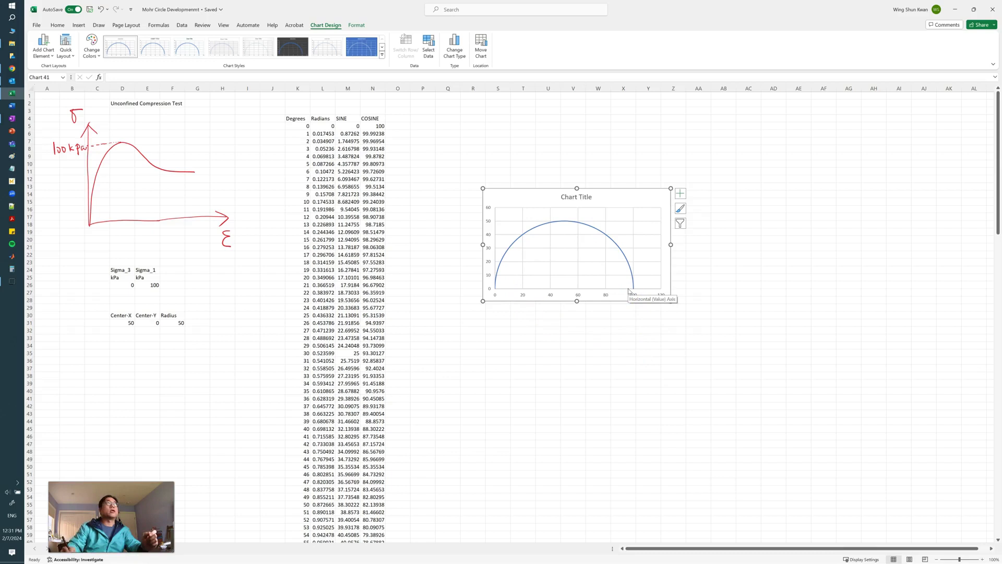
# Step: In red ink, mark σ1 at 100 and σ3 at 0, and draw a peak line labelled Su
pyautogui.click(98, 25)
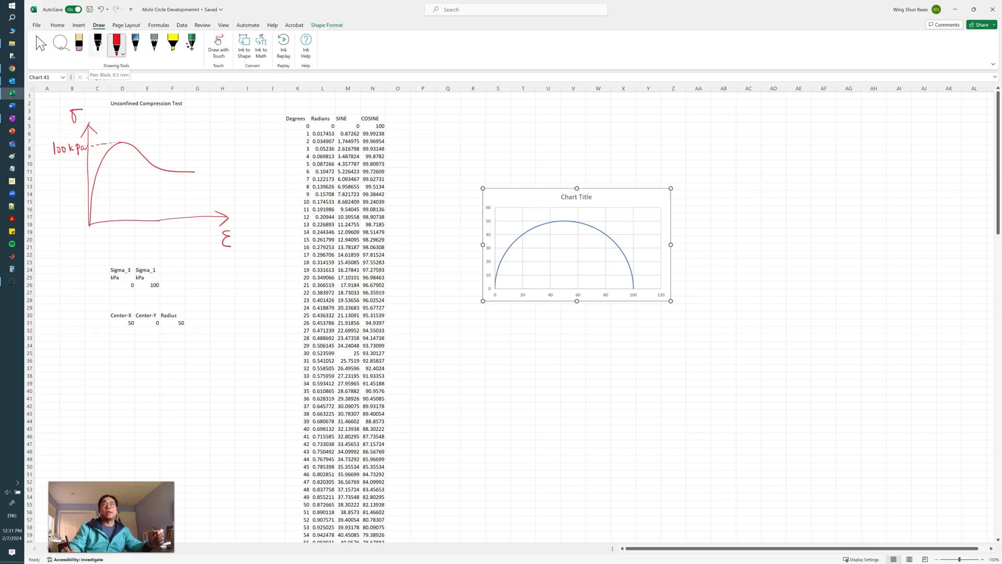
pyautogui.moveTo(631, 294); pyautogui.dragTo(638, 286)
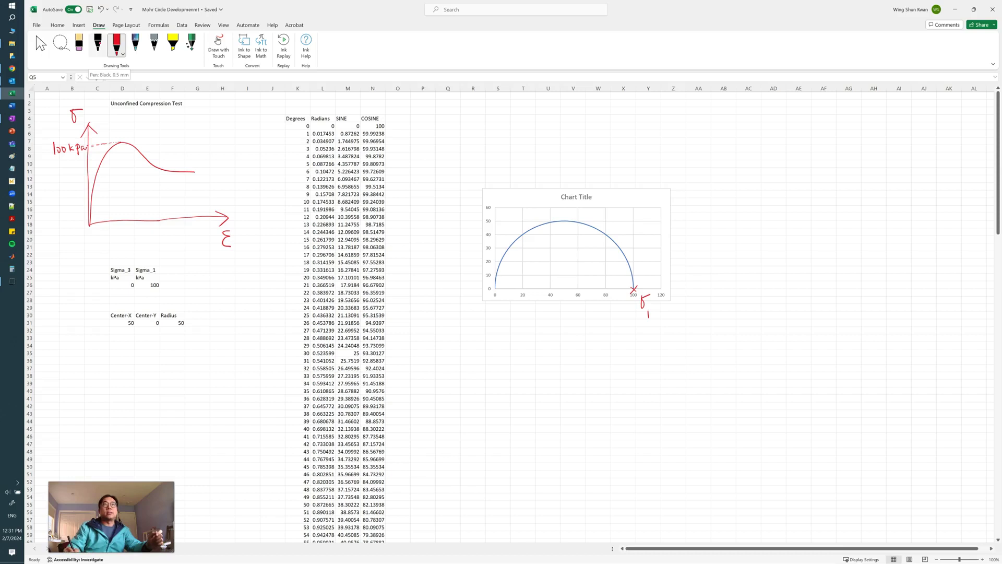
pyautogui.moveTo(470, 305); pyautogui.dragTo(480, 314)
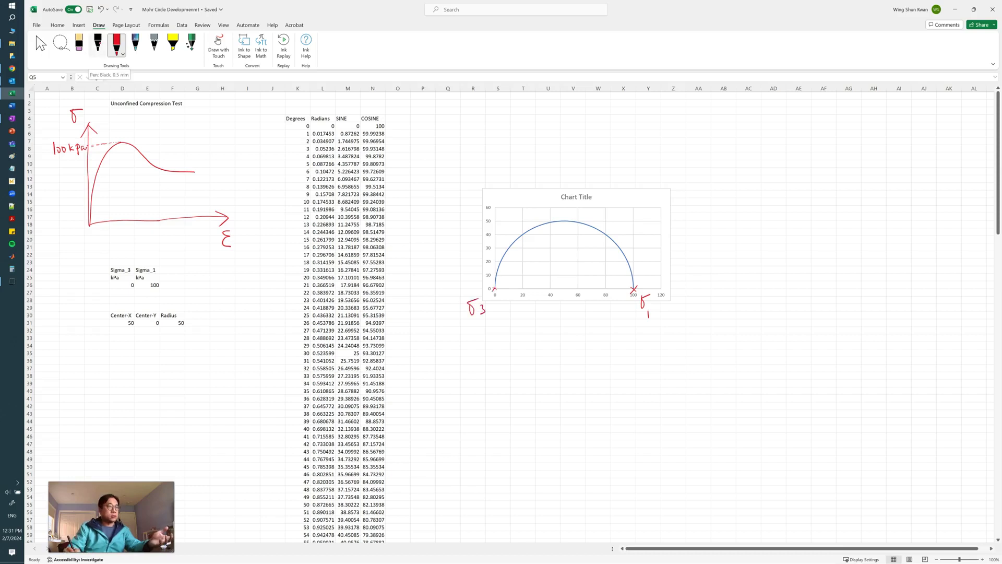
pyautogui.moveTo(558, 224)
pyautogui.mouseDown()
pyautogui.moveTo(564, 217)
pyautogui.moveTo(567, 296)
pyautogui.mouseUp()
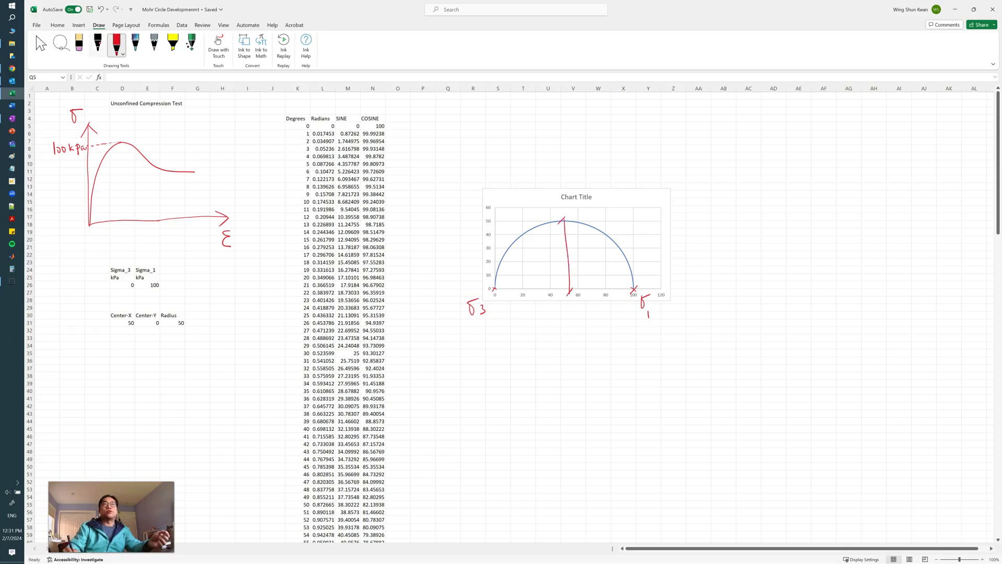
pyautogui.moveTo(583, 257); pyautogui.dragTo(588, 265)
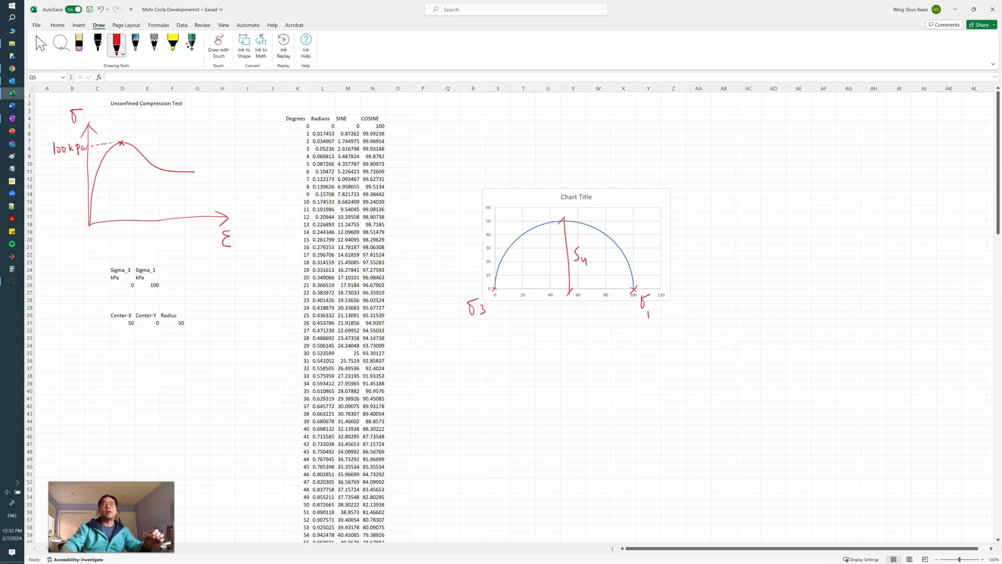
# Step: Add axis titles to the chart and name the horizontal axis Sigma (kPa)
pyautogui.click(623, 195)
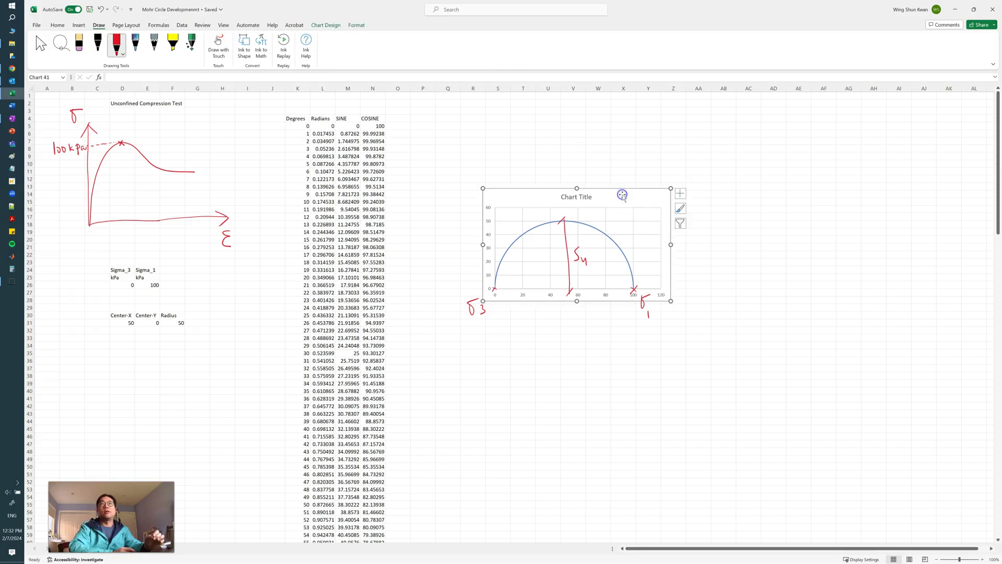
pyautogui.click(680, 194)
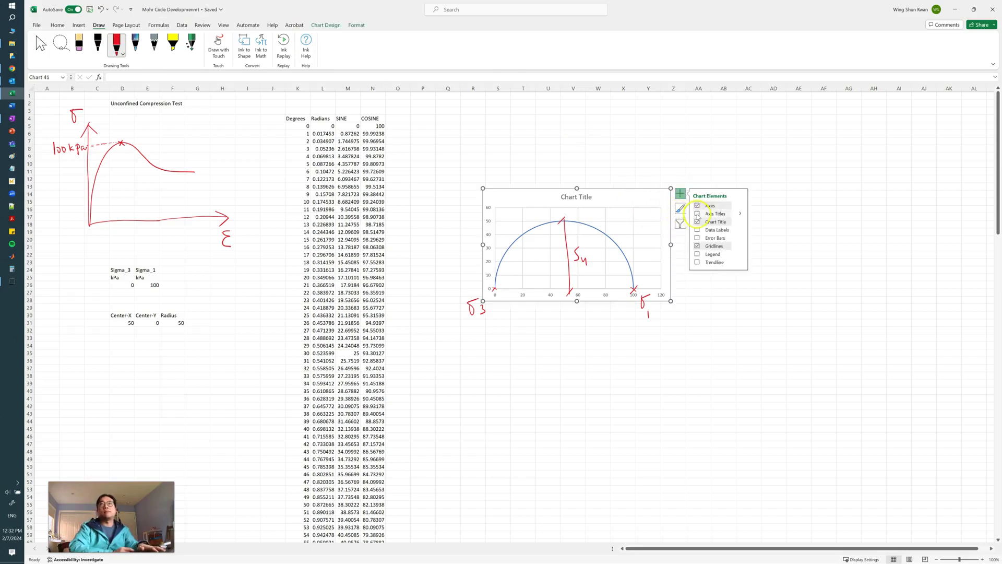
pyautogui.click(697, 214)
pyautogui.click(583, 292)
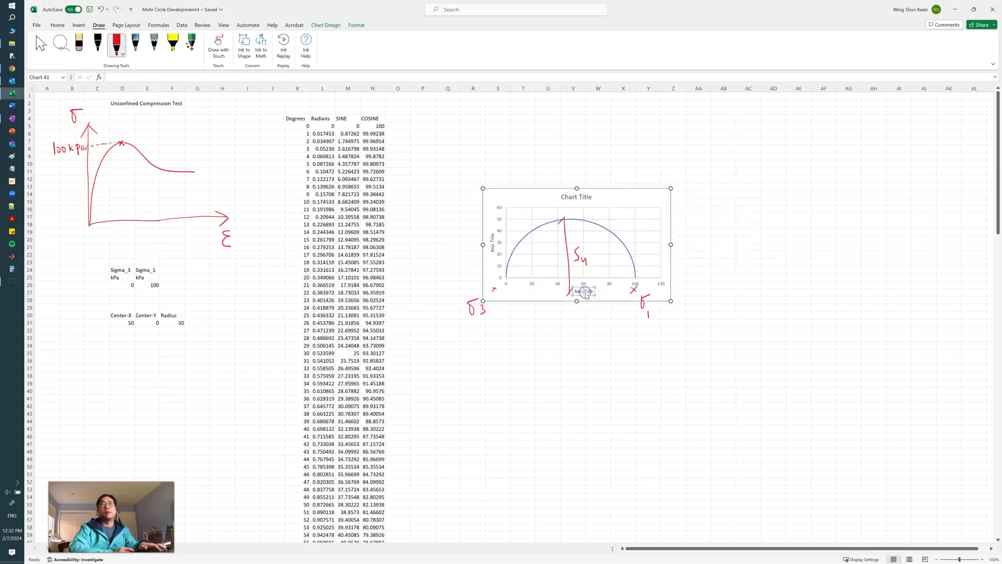
pyautogui.tripleClick(585, 295)
pyautogui.write('Sigma')
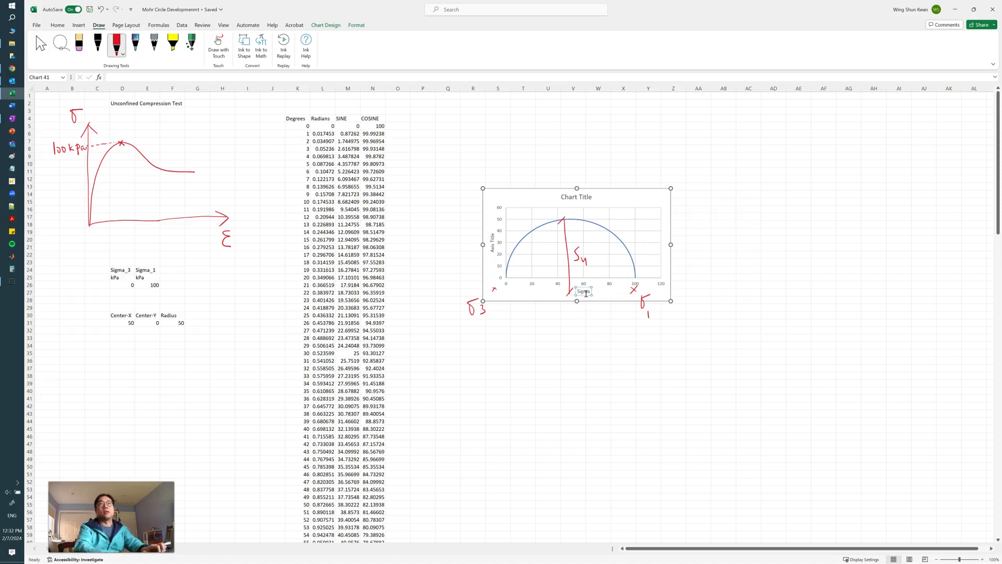
pyautogui.write(', kPa')
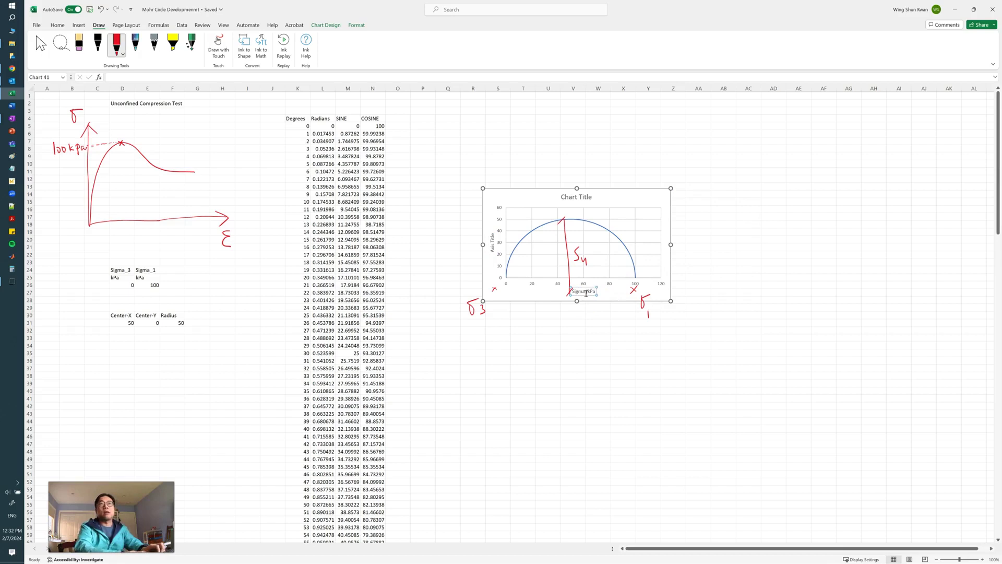
pyautogui.write(')')
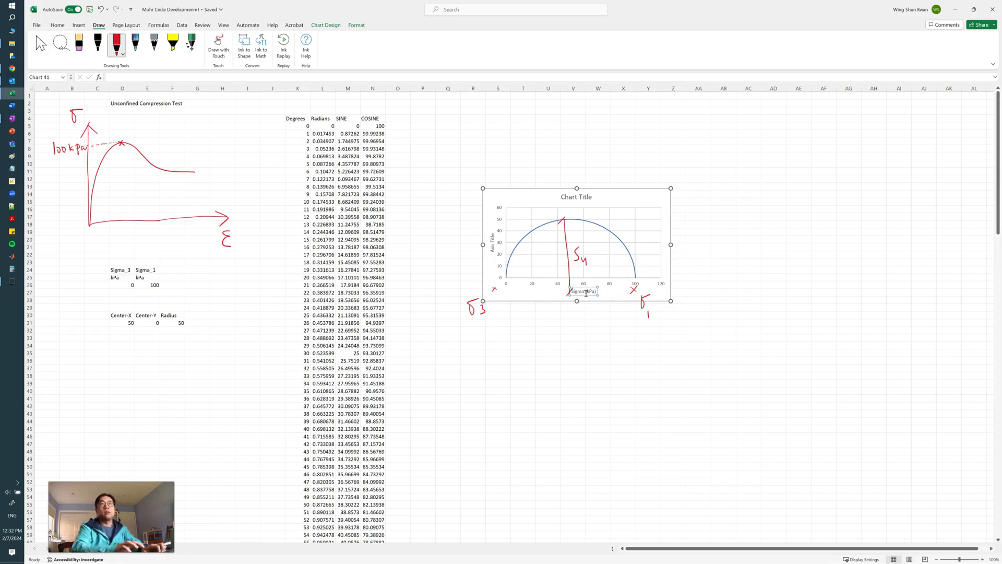
# Step: Replace the vertical axis title placeholder with Tau (kPa)
pyautogui.click(493, 244)
pyautogui.click(493, 243)
pyautogui.hotkey('ctrl', 'a')
pyautogui.press('BackSpace')
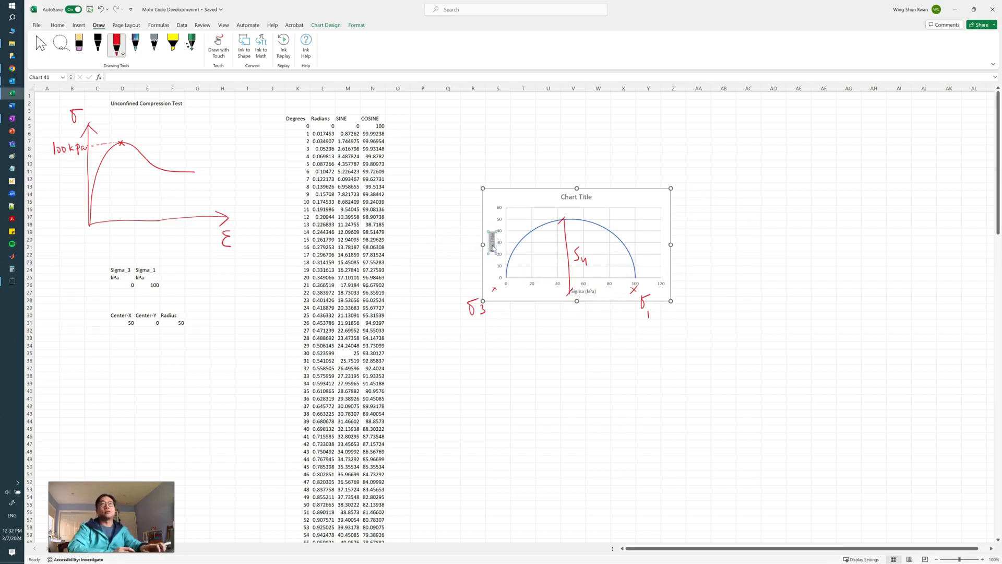
pyautogui.write('Tau (kPa)')
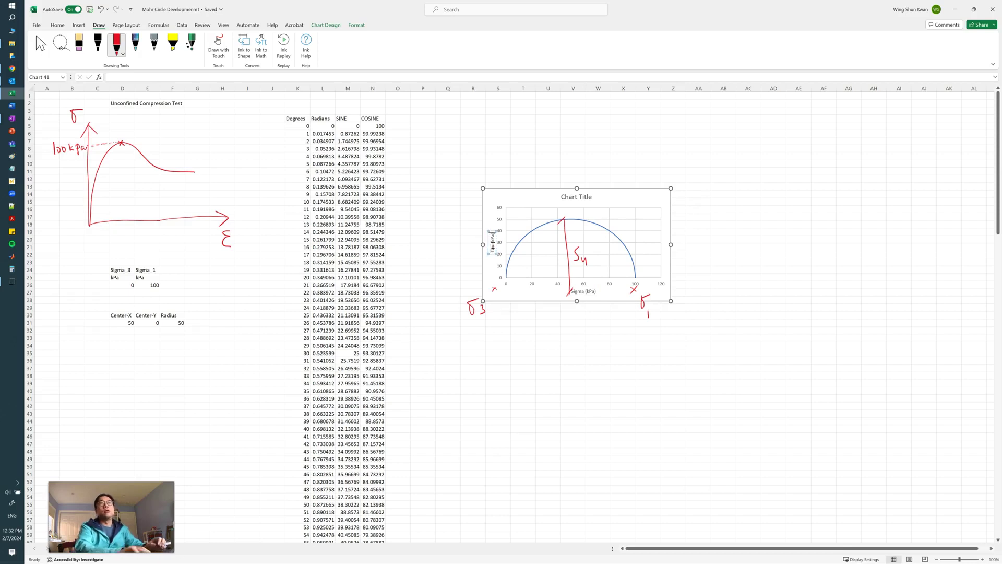
pyautogui.click(522, 316)
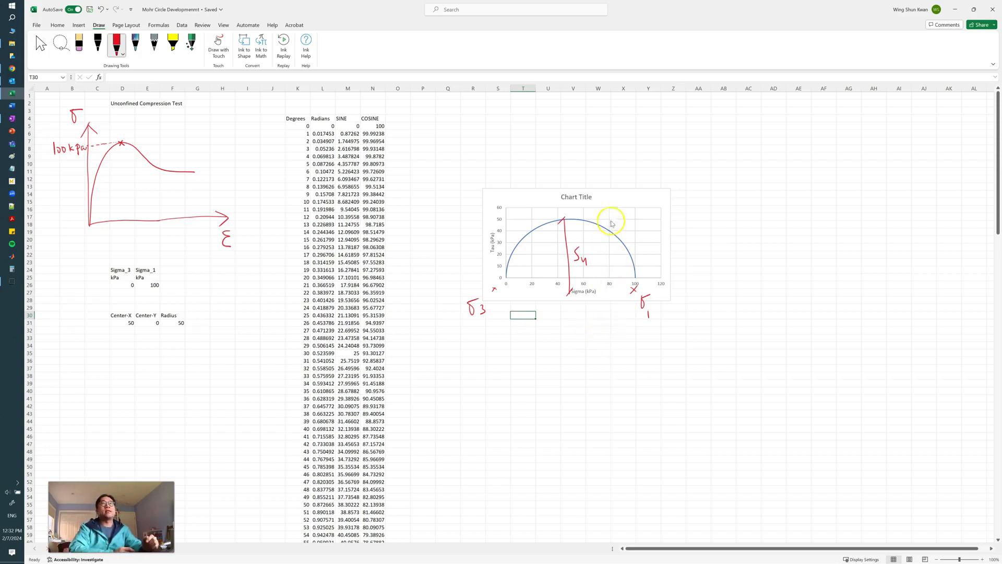
# Step: Paste a copy of the chart below the original
pyautogui.click(617, 194)
pyautogui.hotkey('ctrl', 'c')
pyautogui.click(472, 346)
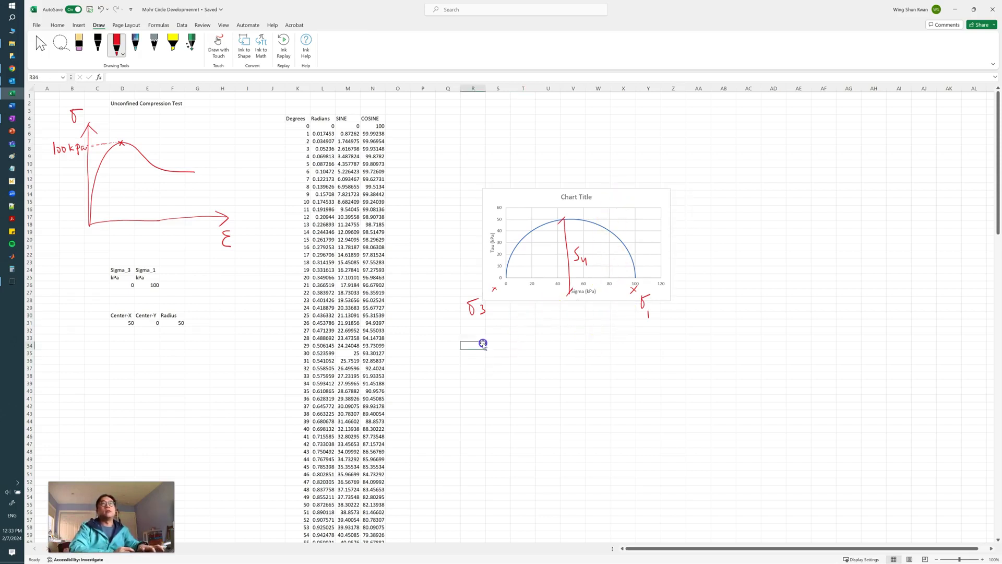
pyautogui.hotkey('ctrl', 'v')
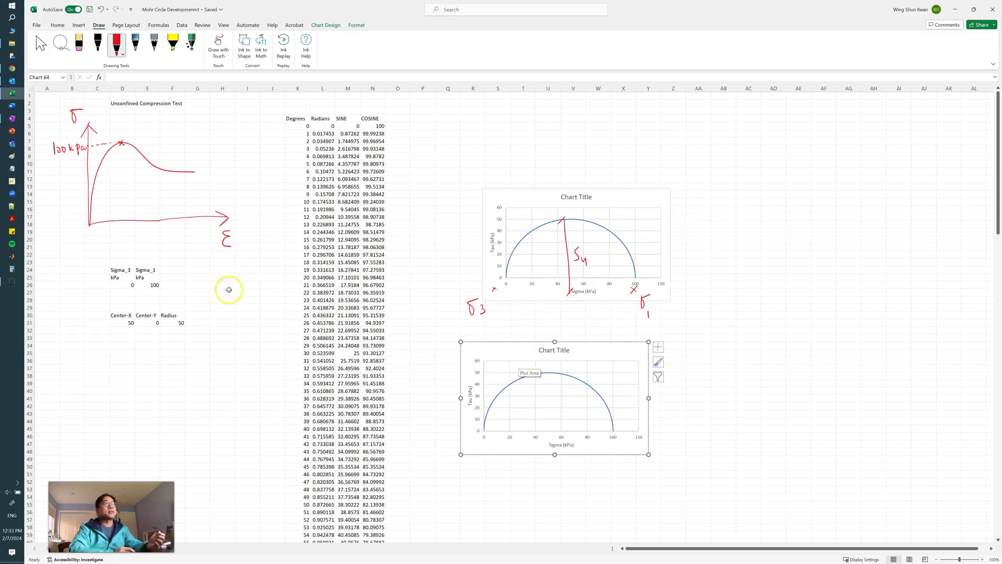
# Step: Change Sigma_3 in D26 to 50, shrinking both circles to span 50 to 100
pyautogui.click(130, 285)
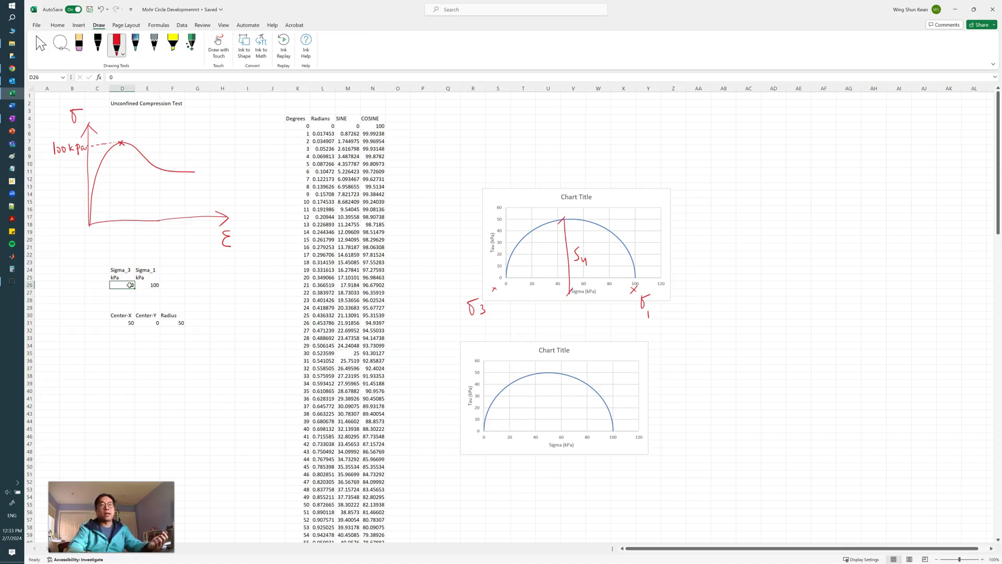
pyautogui.write('5')
pyautogui.press('Return')
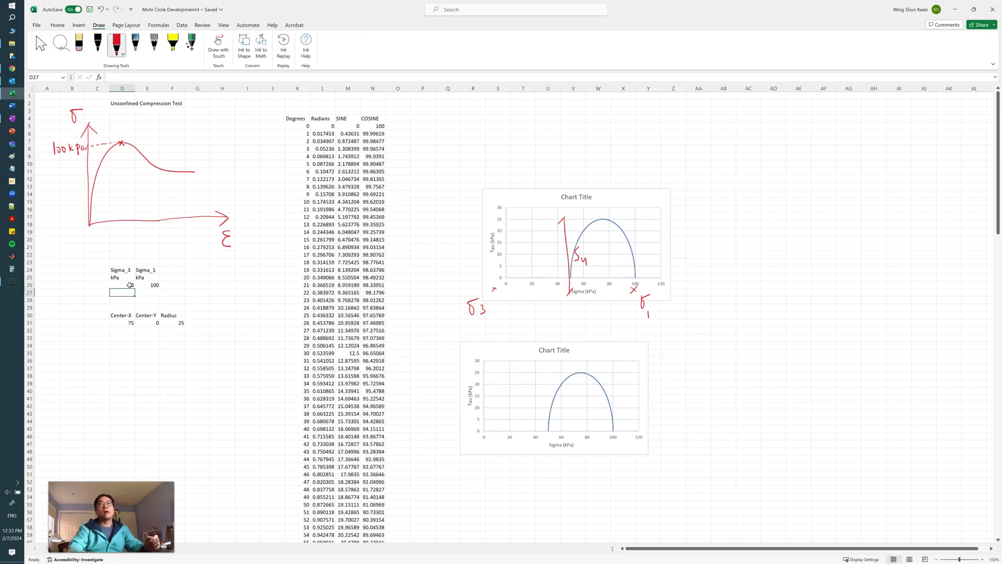